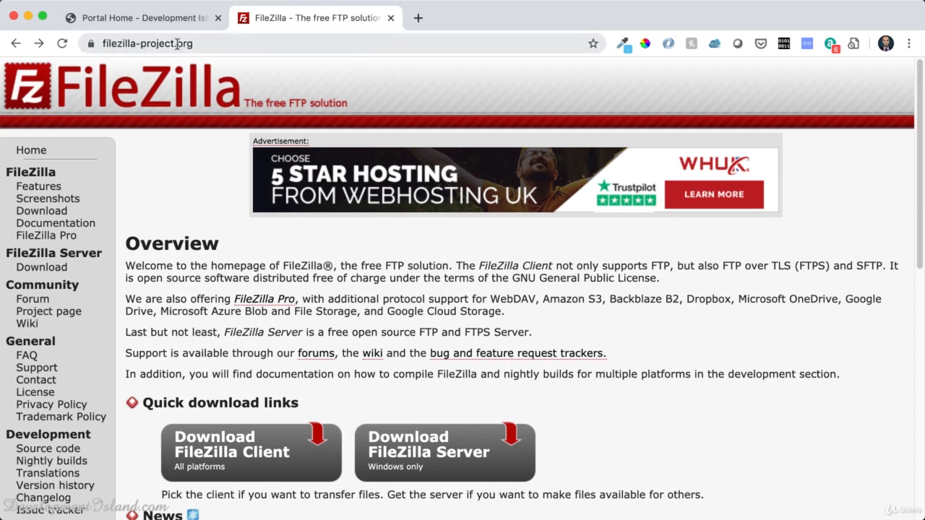
Step: Download the standard FileZilla Client edition for Mac OS X and dismiss the edition selection
scroll(315, 315, down, 5)
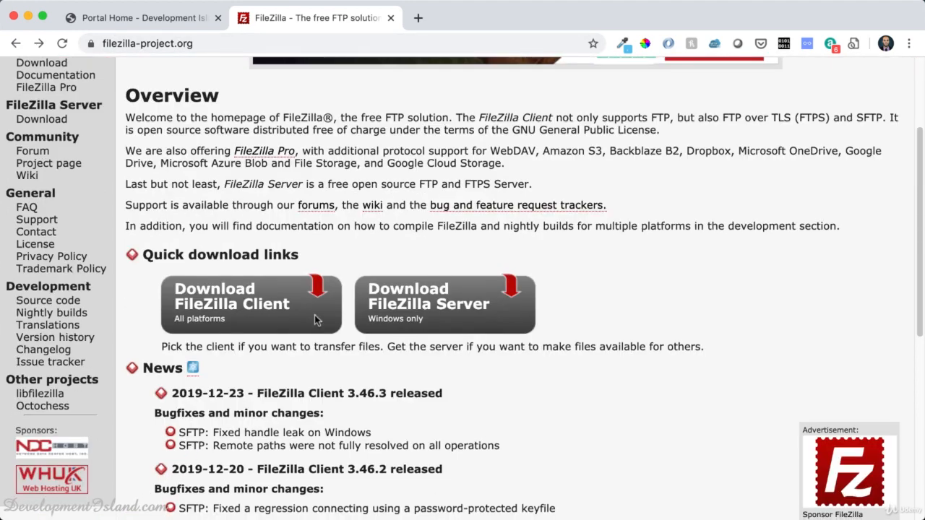
click(236, 310)
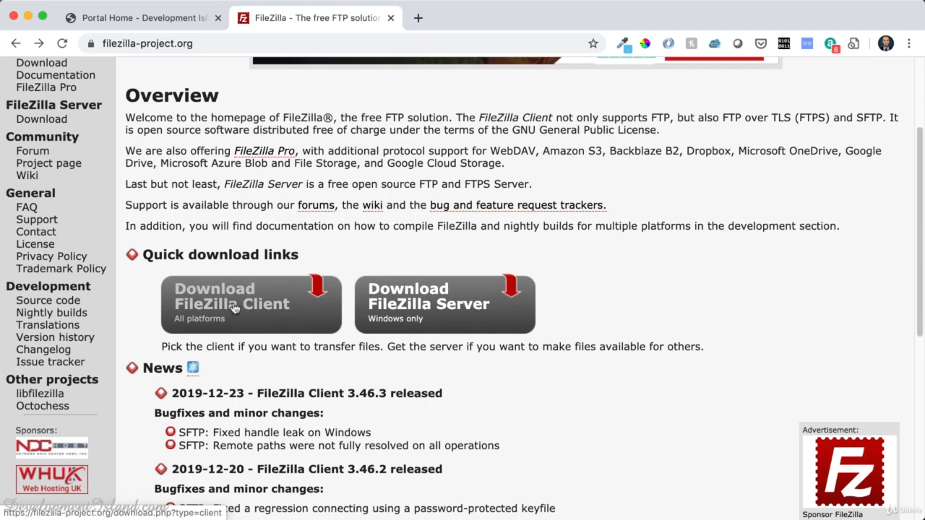
scroll(234, 309, down, 3)
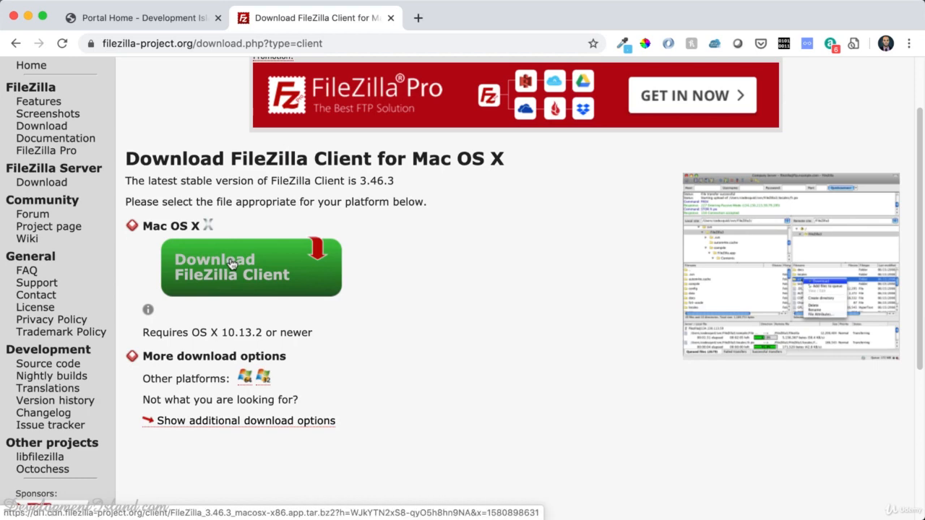
click(246, 269)
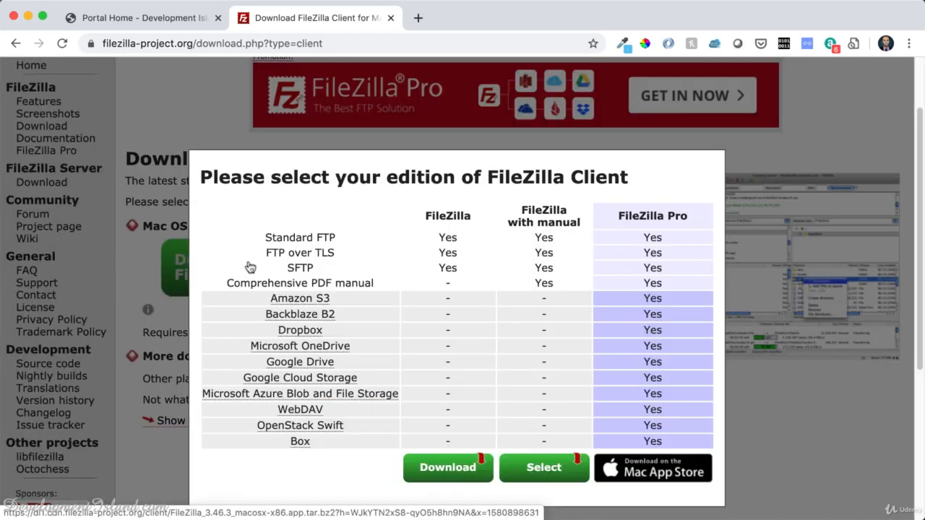
scroll(479, 252, down, 1)
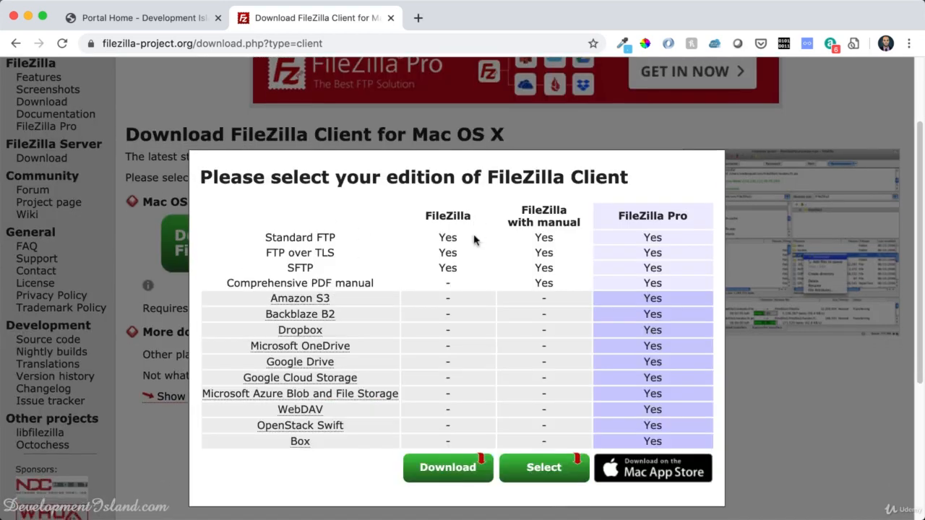
click(446, 467)
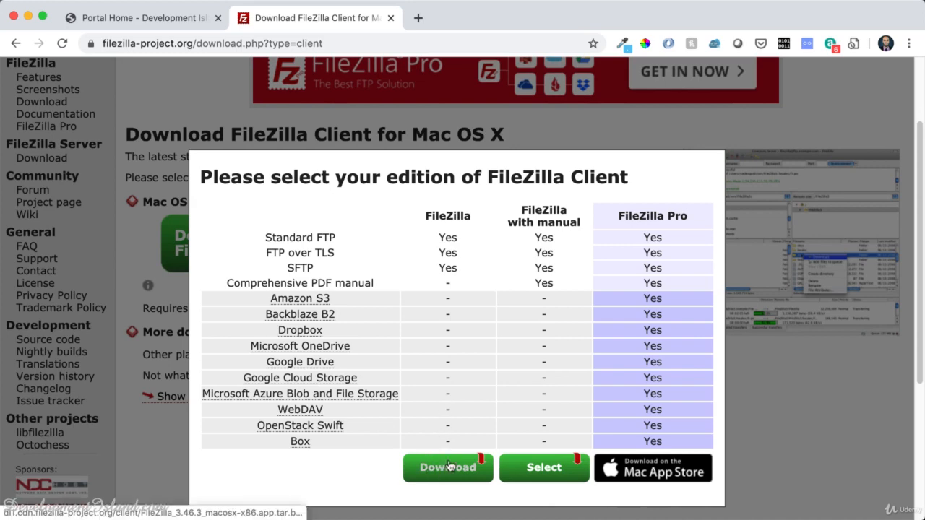
click(785, 363)
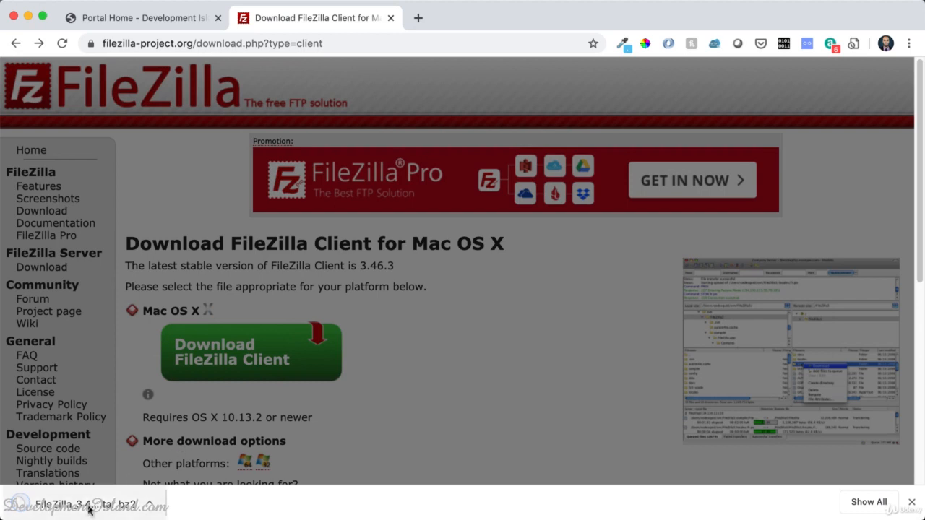
Step: Extract the downloaded FileZilla archive and move the FileZilla application from Downloads into the Applications folder
click(87, 509)
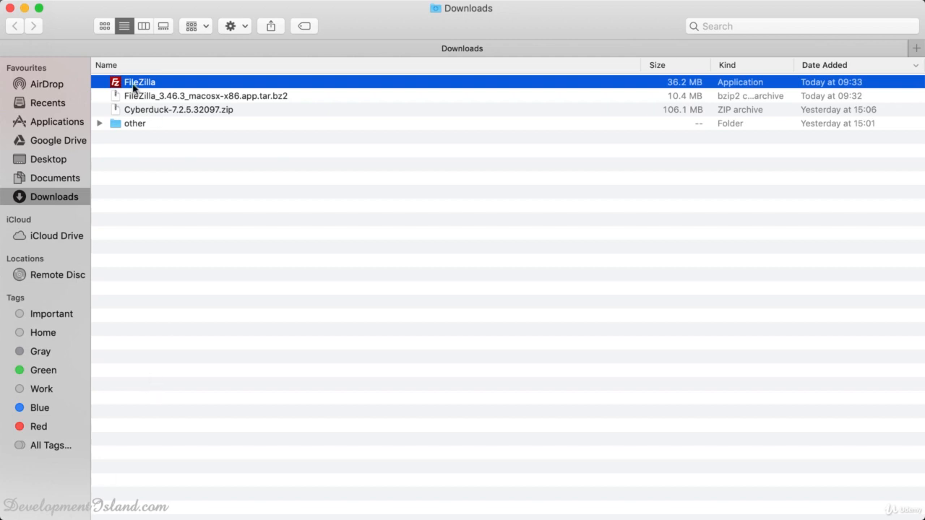
click(195, 182)
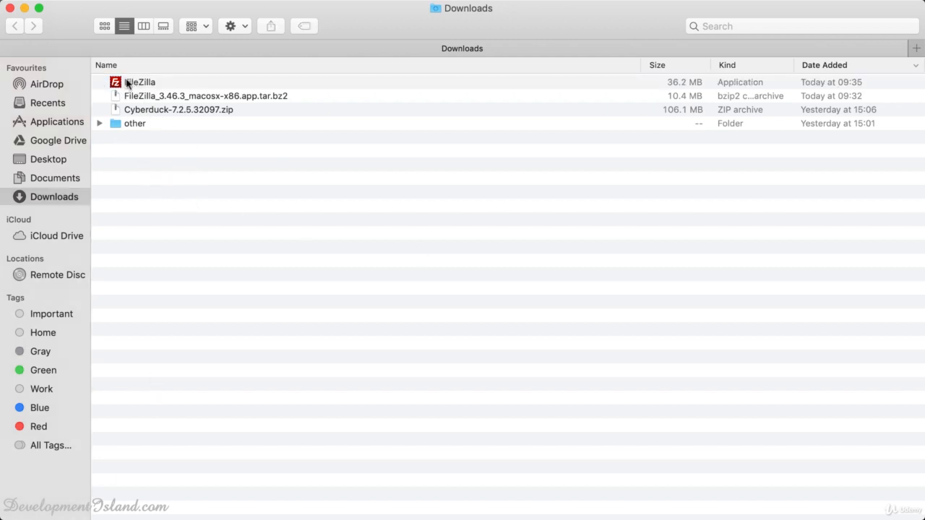
drag(129, 83, 47, 124)
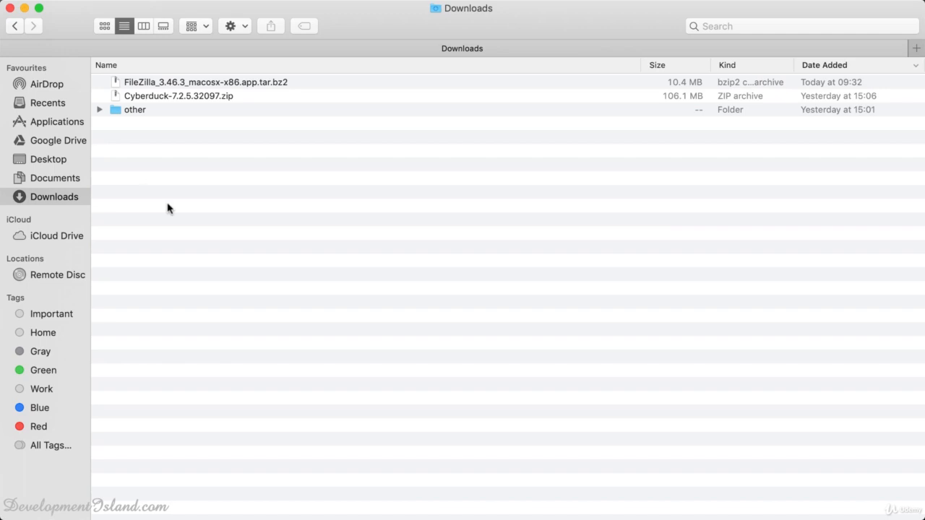
Step: Search the computer for "file" and launch FileZilla
key(super+space)
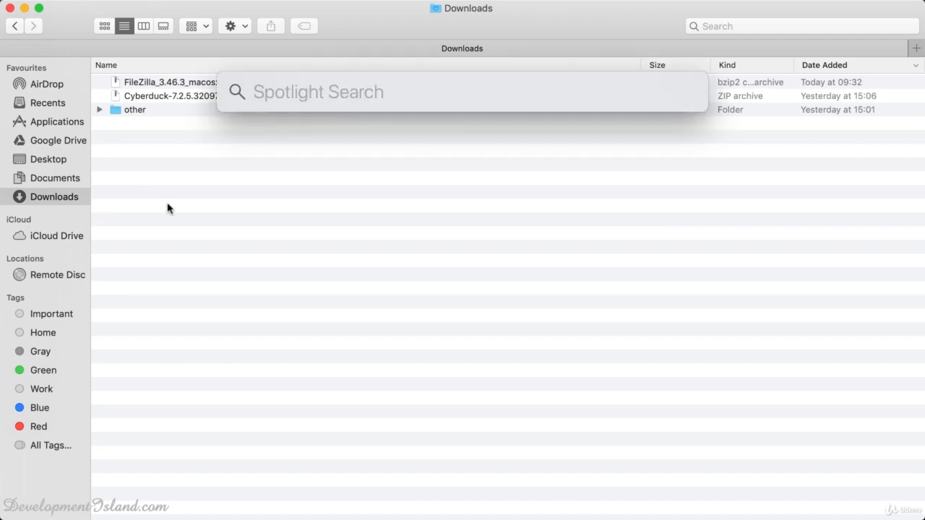
text(file)
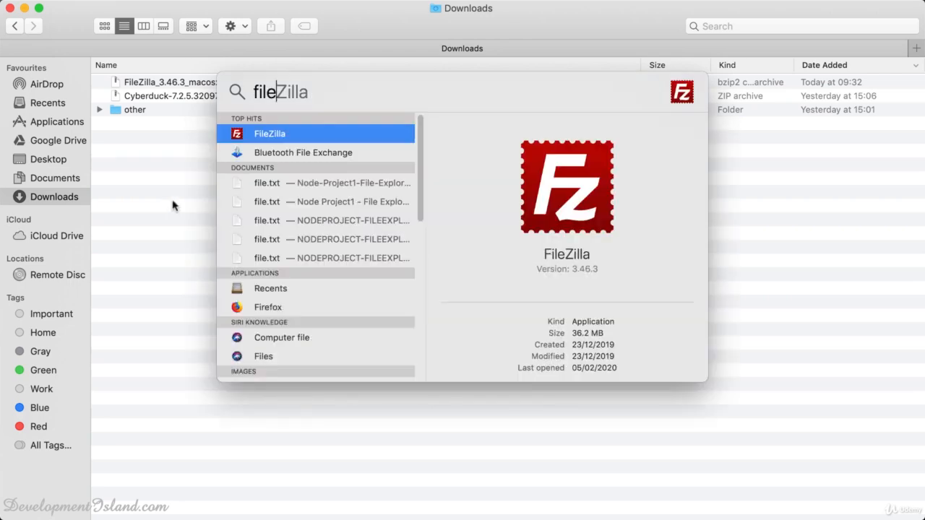
click(271, 136)
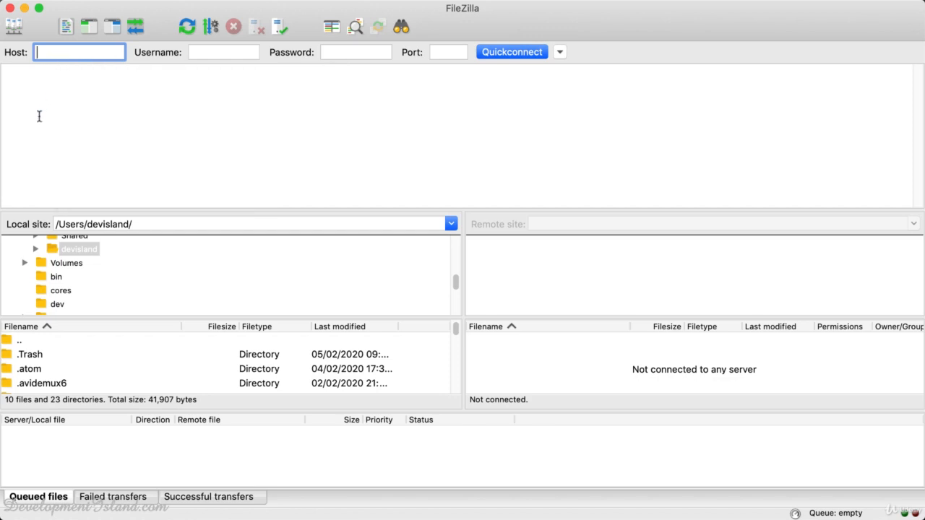
Step: Switch to Google Chrome, close the FileZilla download page, and sign in to the hosting client area with Facebook
click(210, 495)
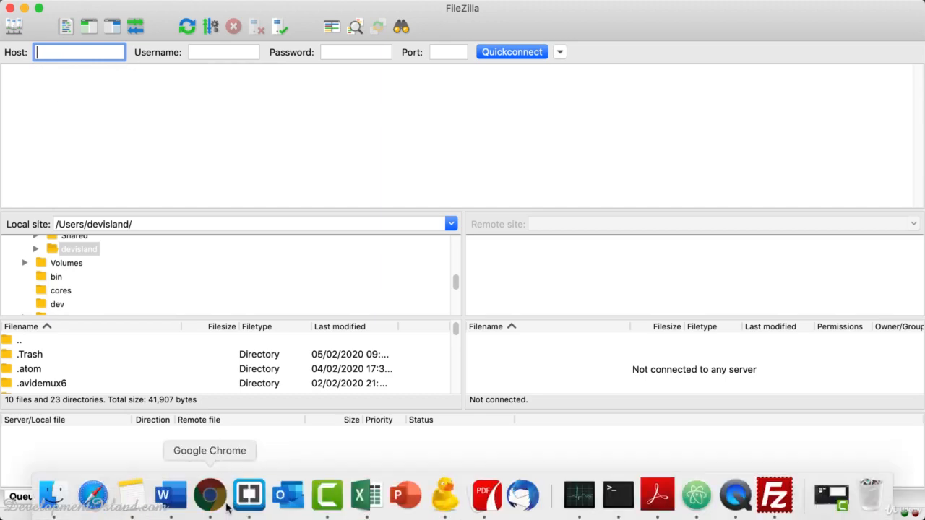
click(391, 17)
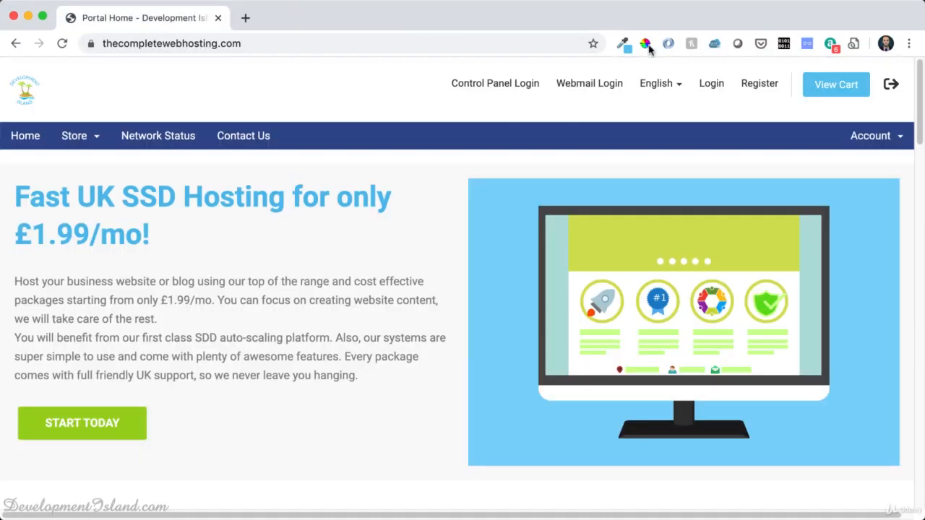
click(713, 84)
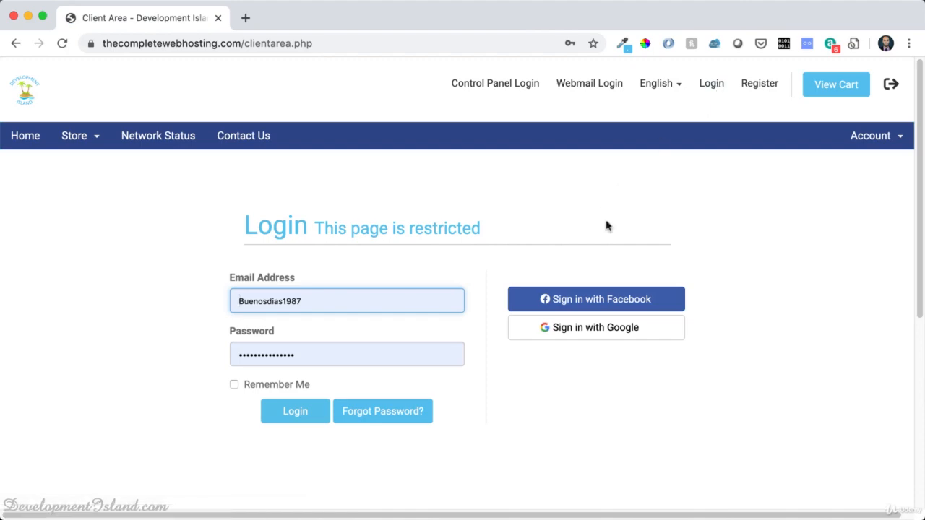
click(600, 300)
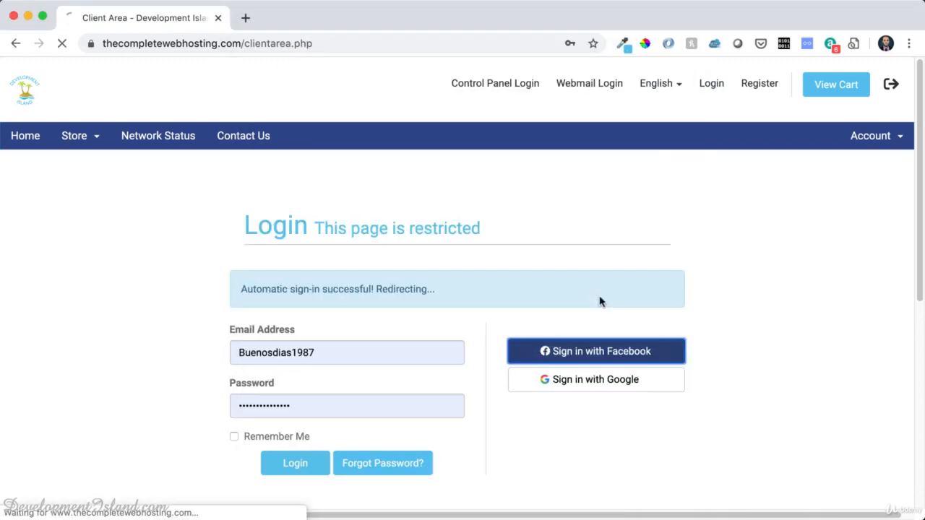
Step: Open the active student.host20.uk Platinum Trial hosting service and log in to its DirectAdmin control panel
scroll(455, 347, down, 3)
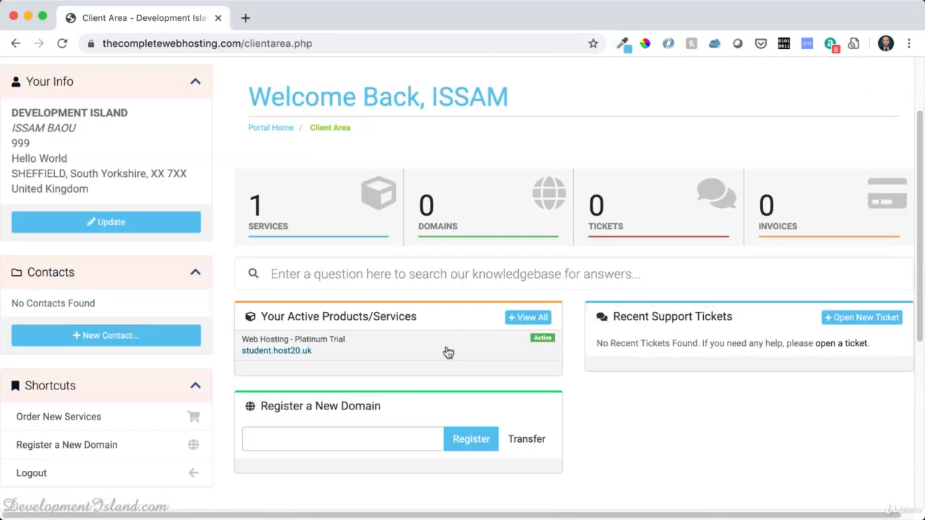
click(411, 350)
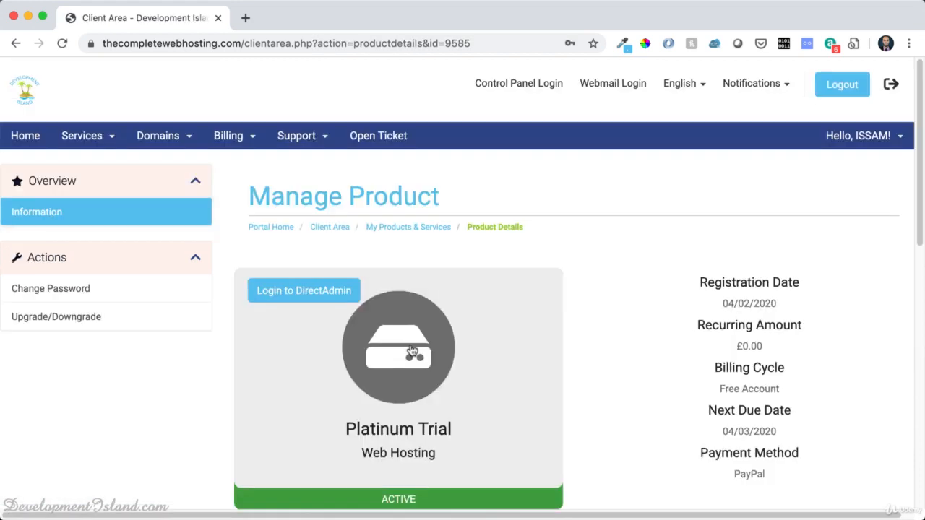
click(300, 292)
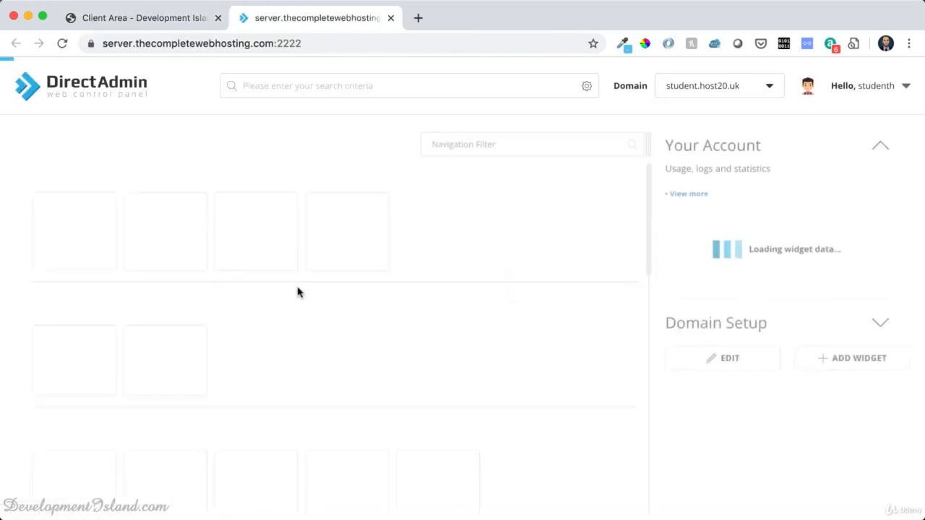
Step: Open FTP Management to view the existing FTP accounts for student.host20.uk
scroll(299, 286, down, 1)
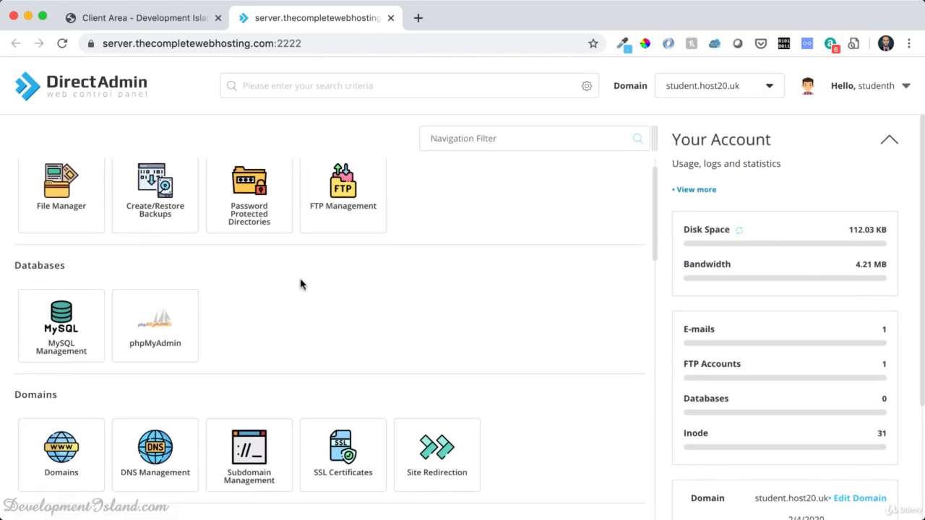
scroll(352, 255, up, 1)
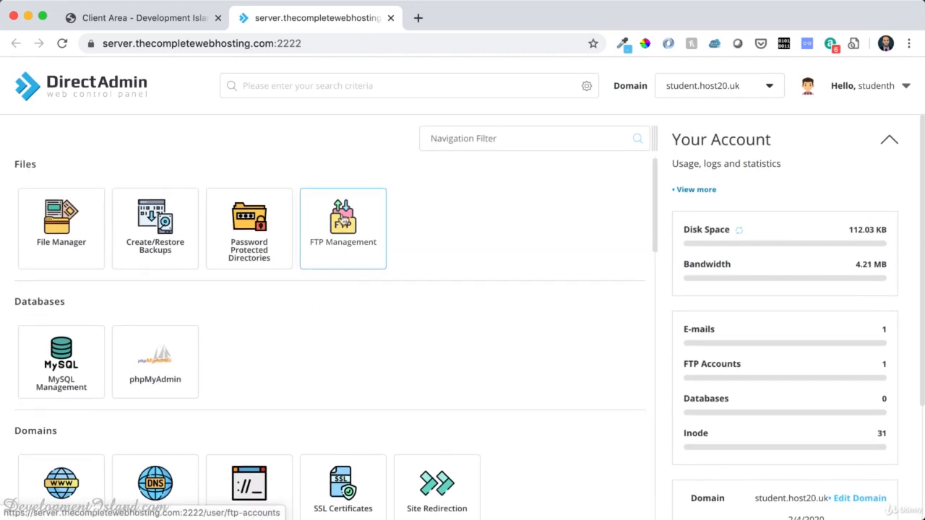
click(343, 220)
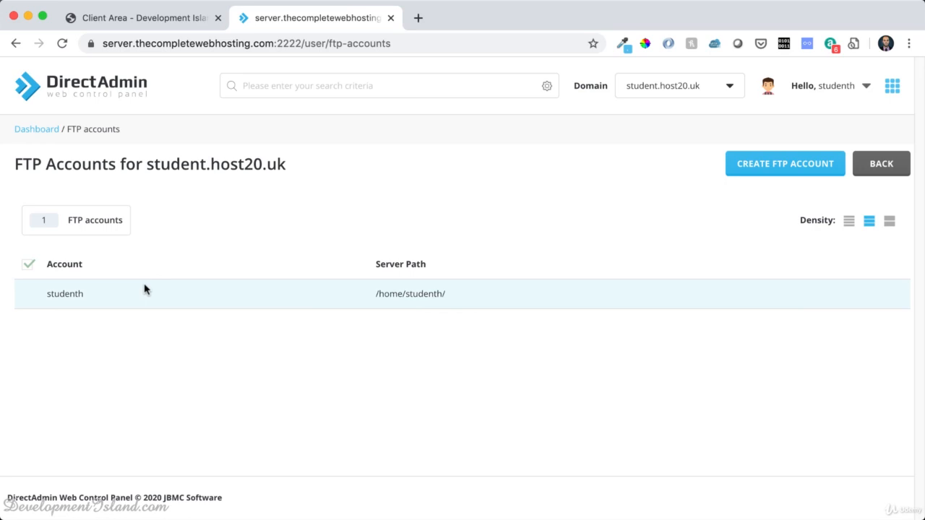
click(795, 163)
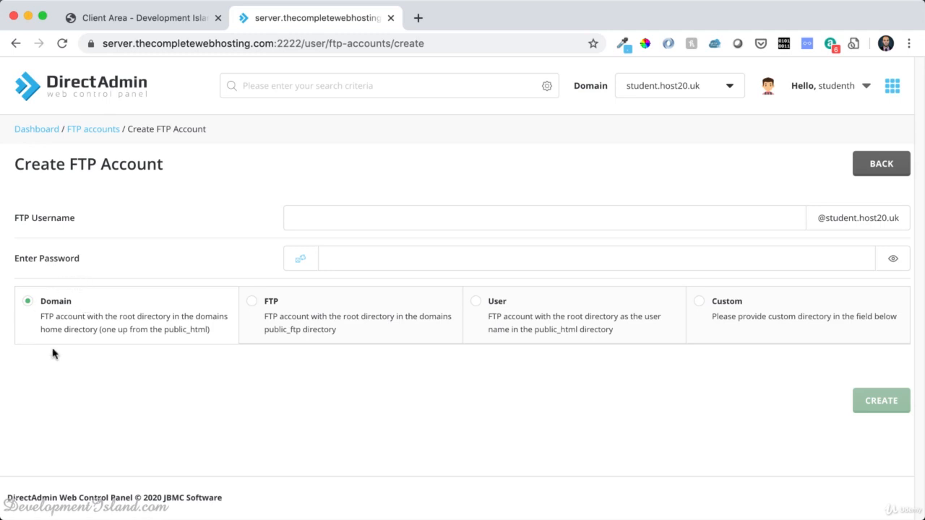
click(484, 311)
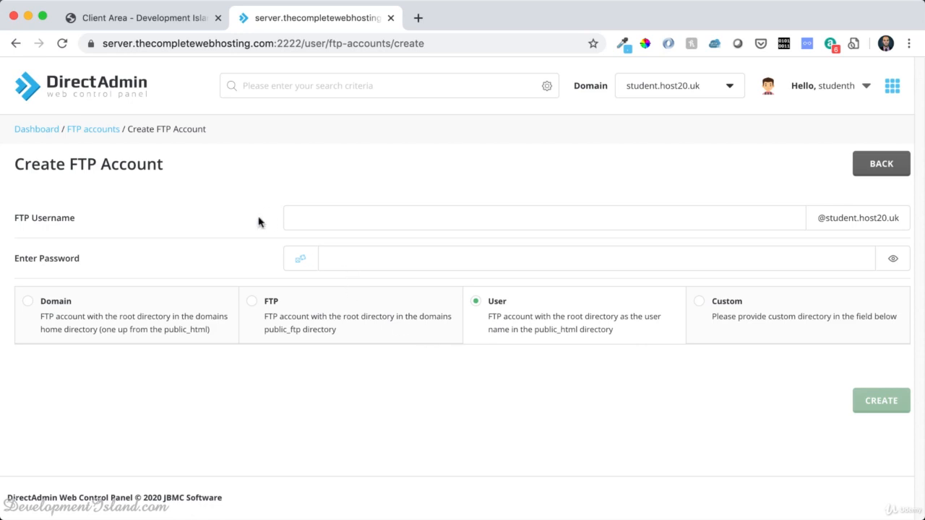
click(81, 129)
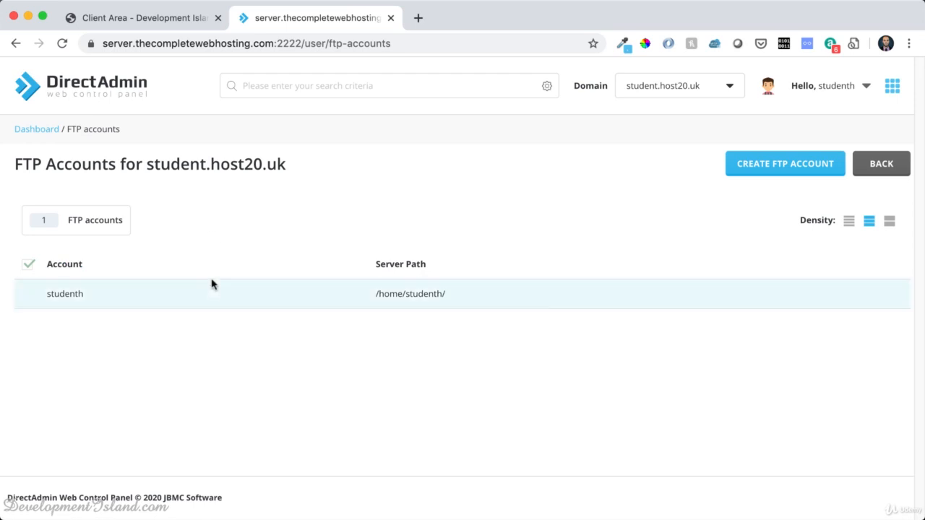
Step: Open the "Hosting Details: Control Panel, nameservers, FTP and more." message from the client area's email history and enlarge its window
click(154, 21)
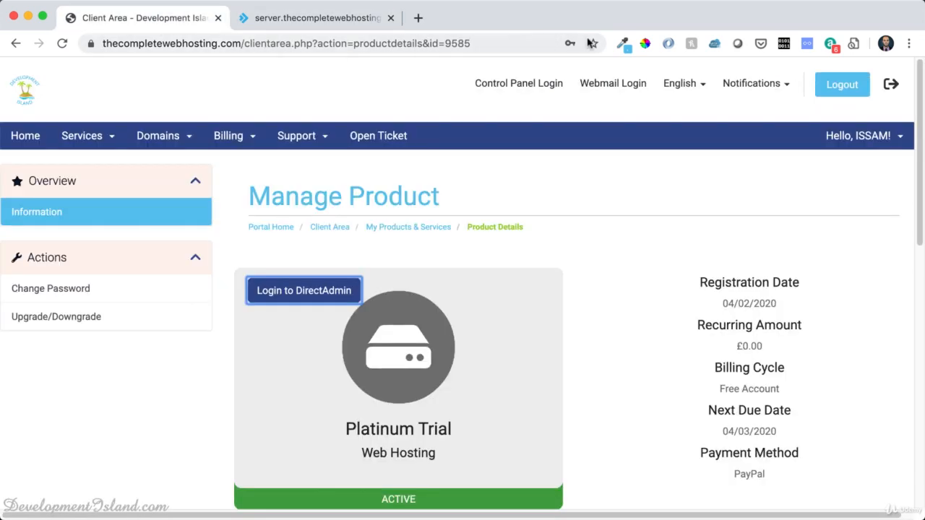
click(860, 136)
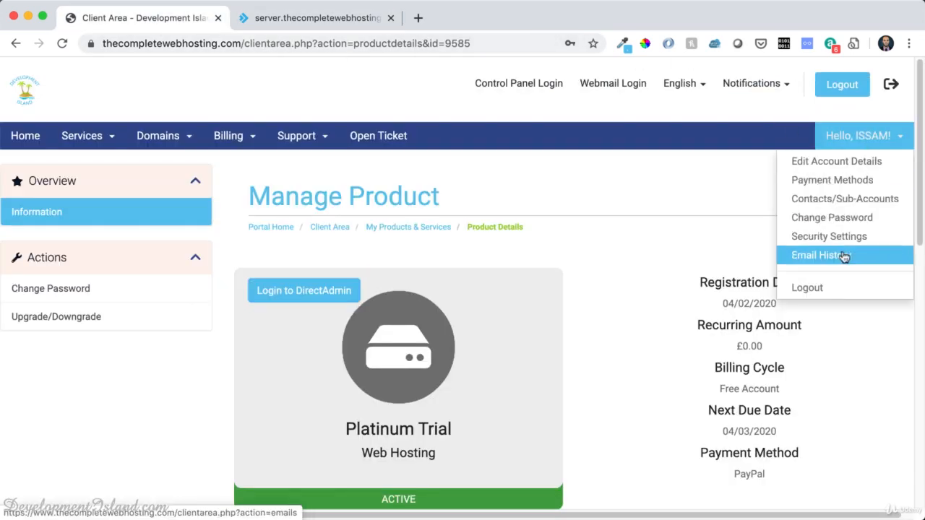
click(816, 255)
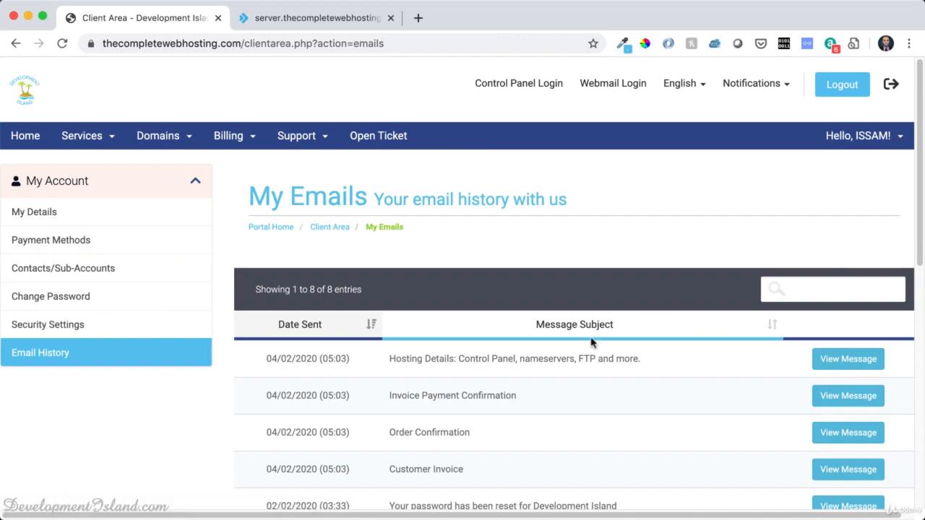
click(445, 360)
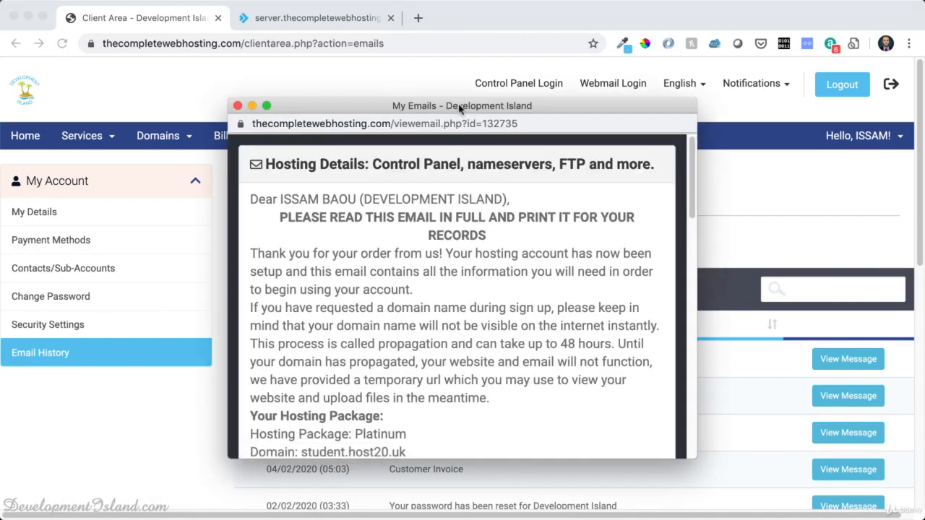
double_click(461, 106)
scroll(120, 358, down, 1)
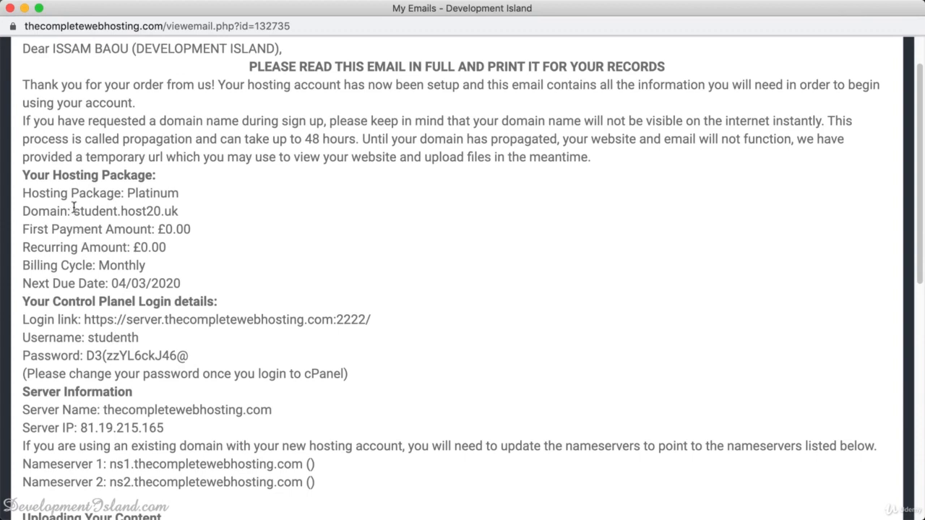
Step: Copy the domain from the hosting details email and set the connection host in FileZilla to ftp.student.host20.uk
drag(74, 212, 191, 208)
key(super+c)
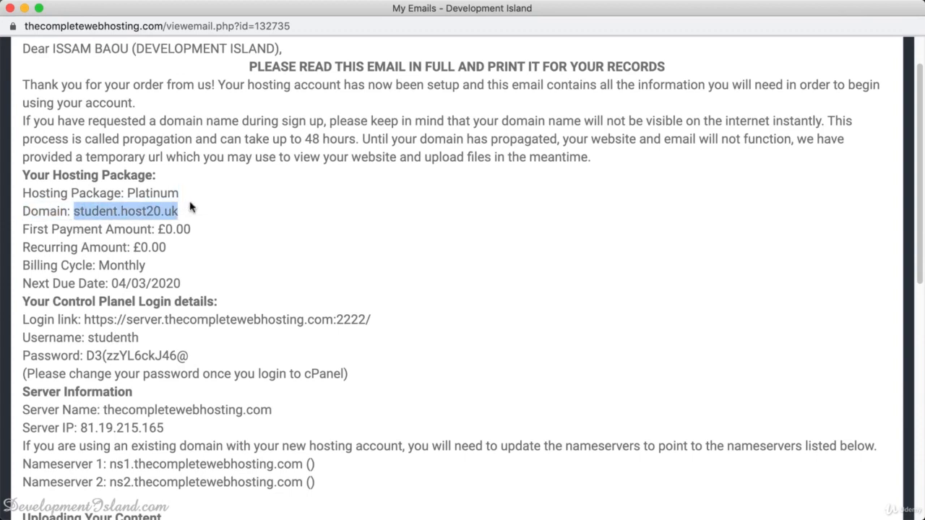
key(super+Tab)
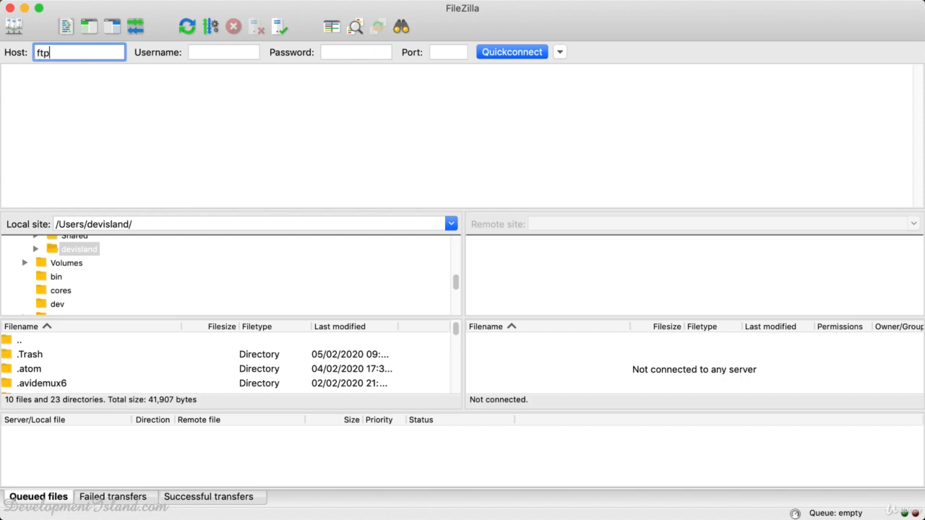
text(ftp.)
key(super+v)
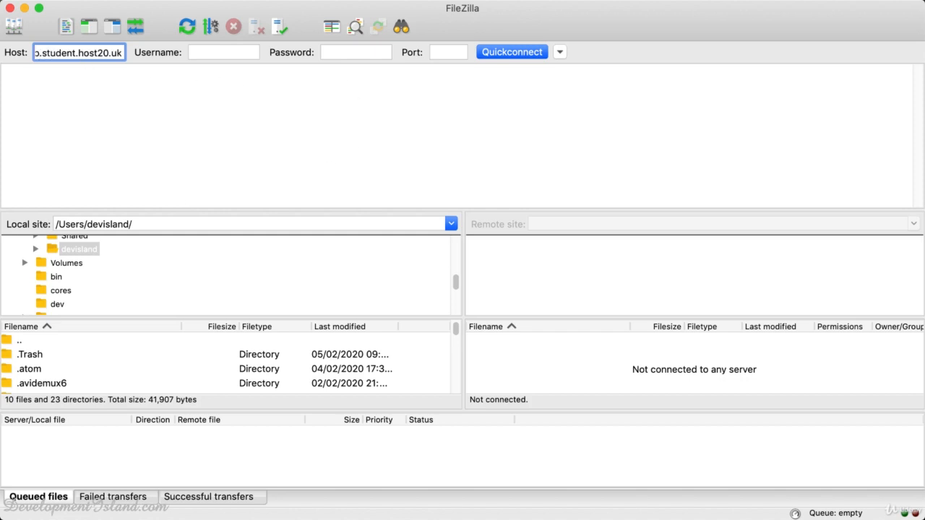
Step: Copy the control panel username from the hosting details email into FileZilla's connection username
key(super+Tab)
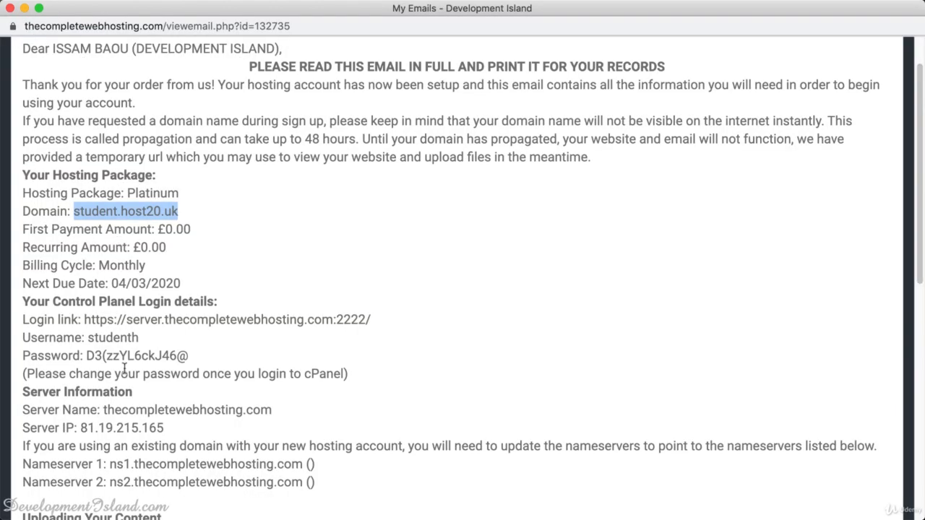
double_click(113, 337)
key(super+c)
key(super+Tab)
click(230, 56)
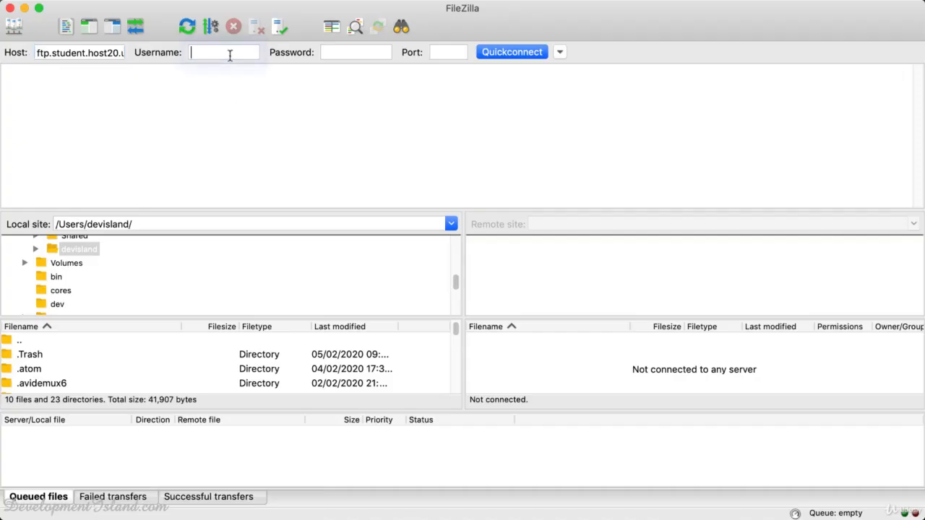
key(super+v)
Step: Copy the control panel password from the hosting details email into FileZilla's connection password
key(super+Tab)
drag(191, 355, 86, 356)
key(super+c)
key(super+Tab)
click(337, 55)
key(super+v)
Step: Set the port to 21, connect to the server, and trust its unknown certificate
click(450, 52)
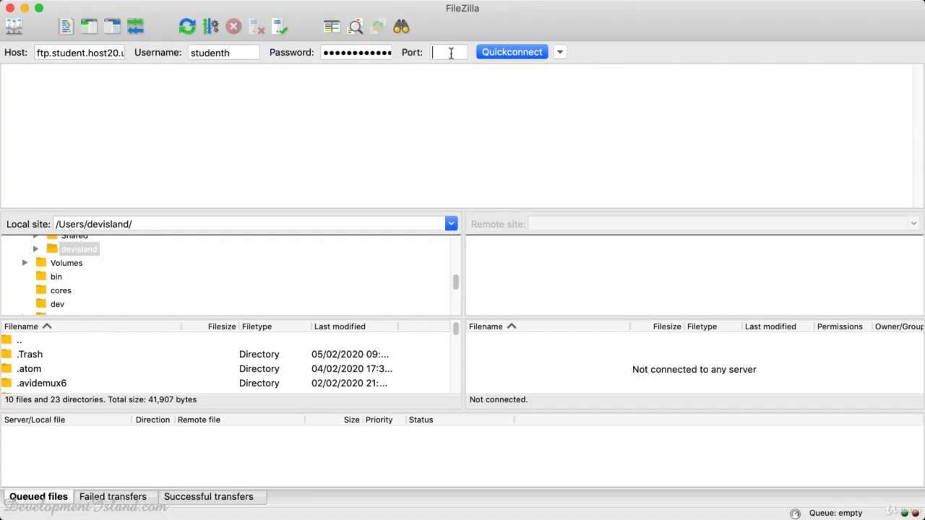
text(21)
click(512, 55)
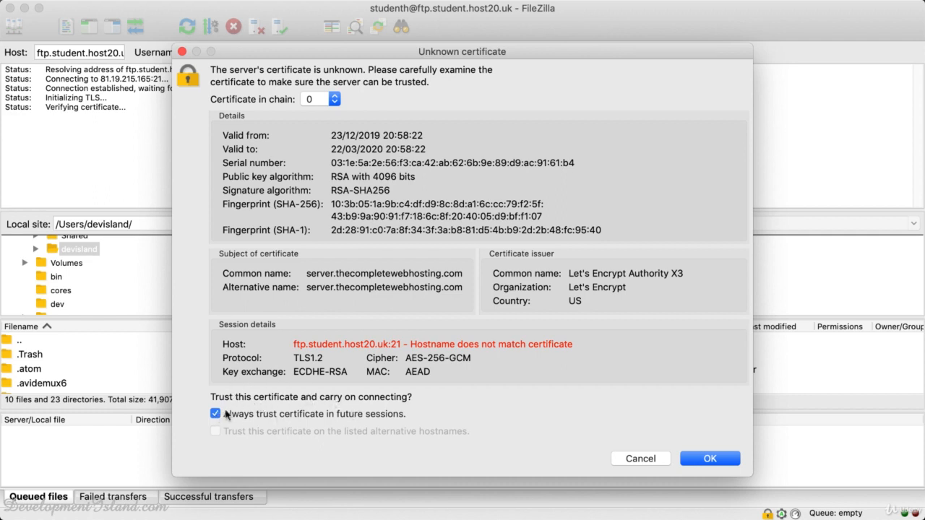
click(719, 460)
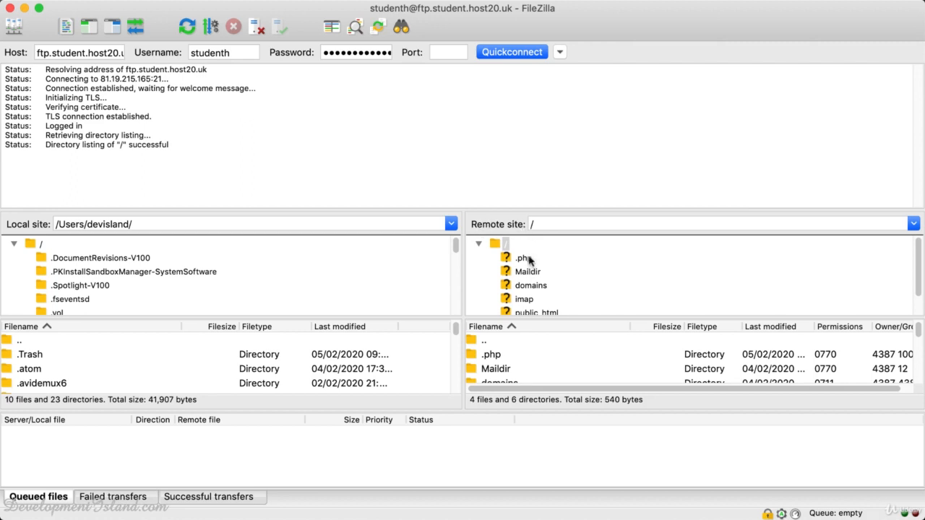
scroll(531, 282, down, 2)
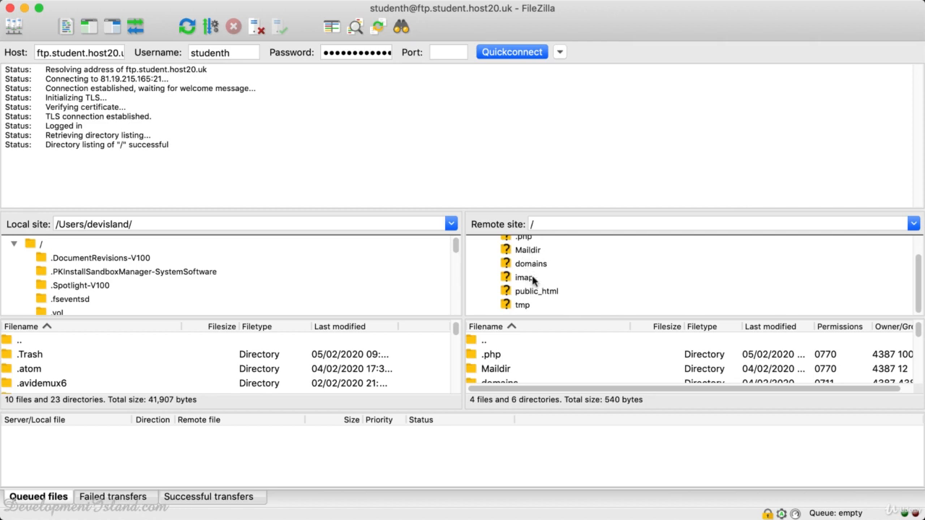
scroll(535, 278, up, 2)
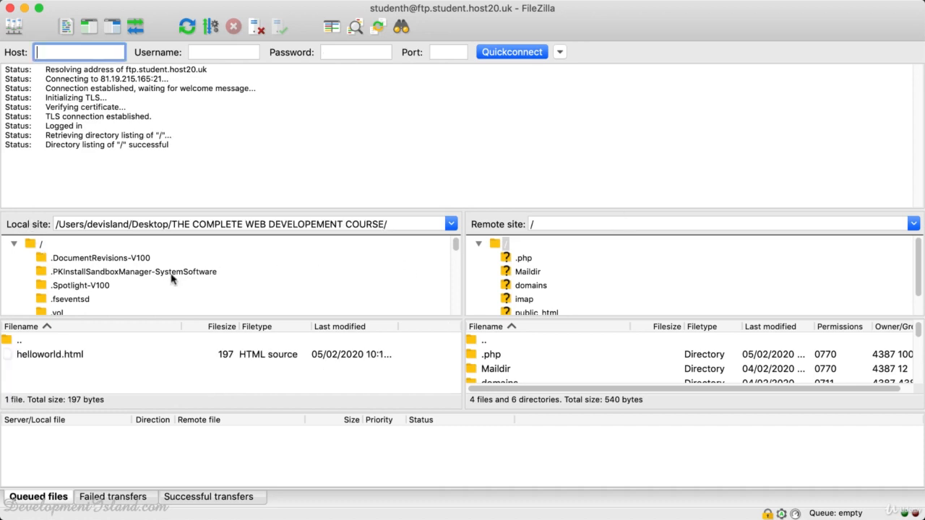
Step: Select the local folder "THE COMPLETE WEB DEVELOPEMENT COURSE" under the devisland user's Desktop
scroll(78, 275, down, 3)
scroll(79, 276, down, 4)
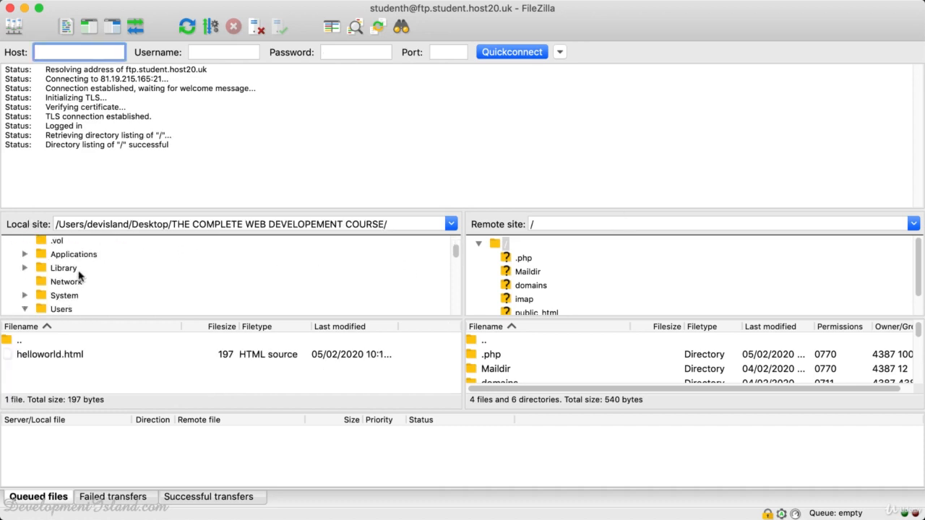
scroll(61, 289, down, 4)
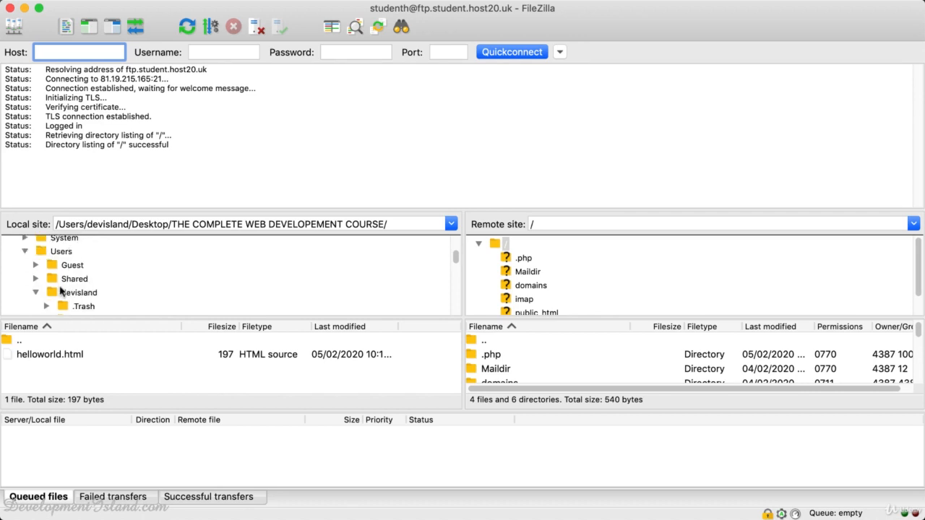
scroll(80, 266, down, 1)
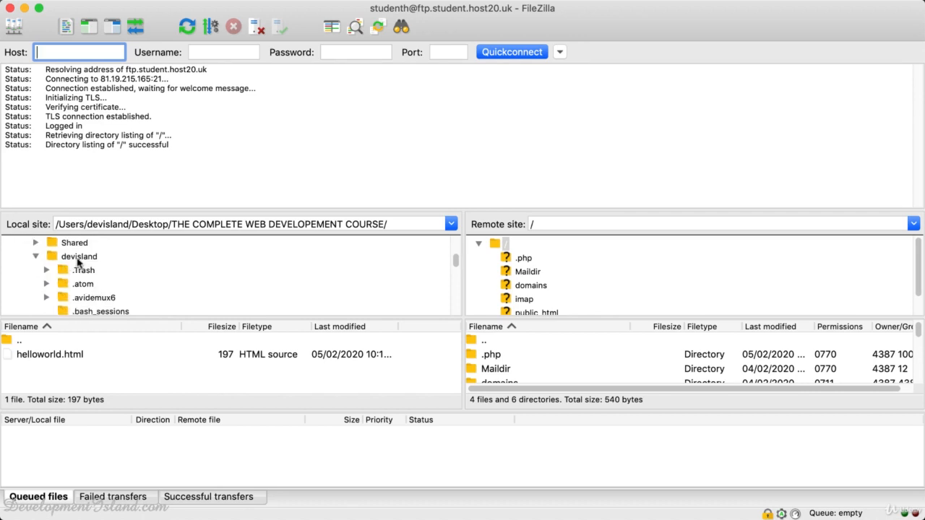
scroll(80, 262, down, 4)
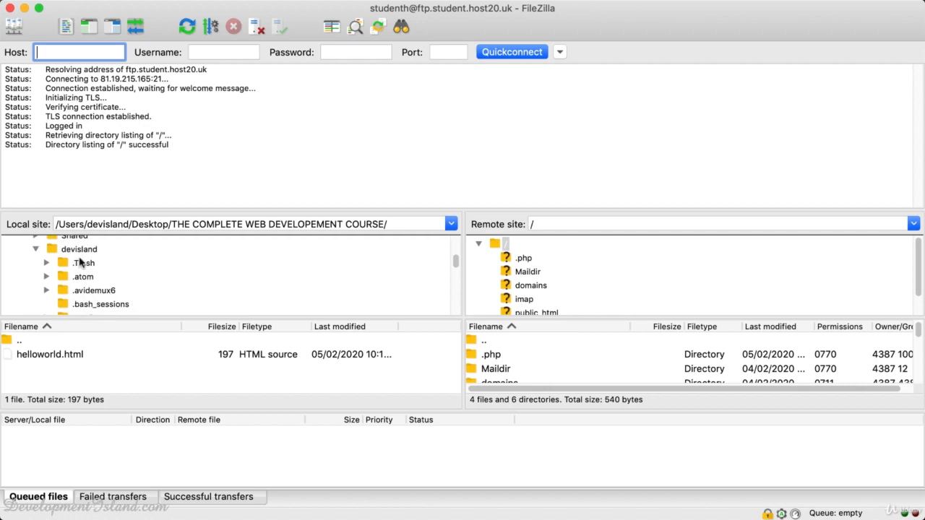
scroll(80, 266, down, 7)
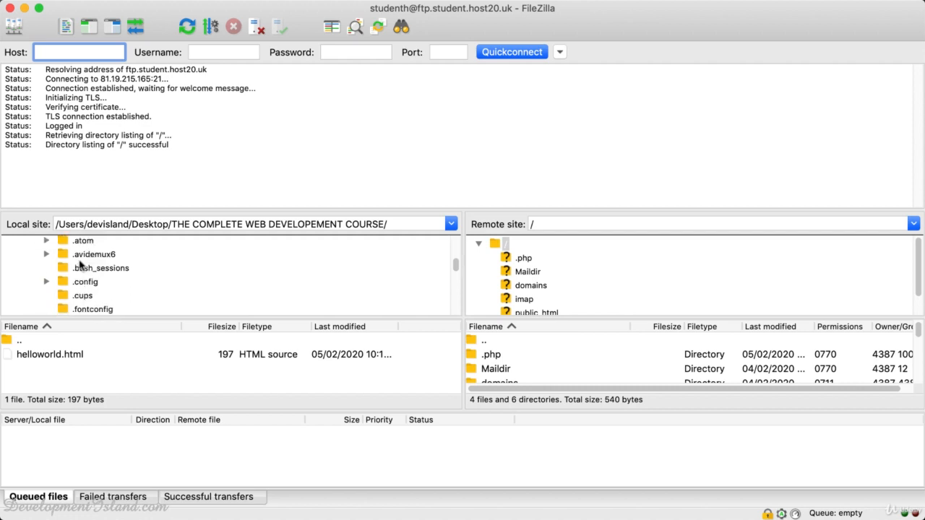
scroll(79, 266, down, 5)
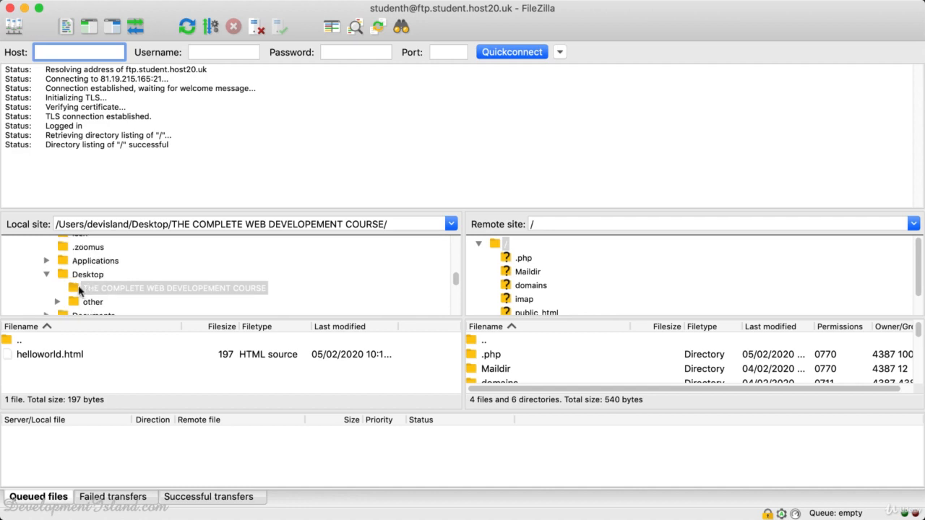
scroll(138, 284, down, 1)
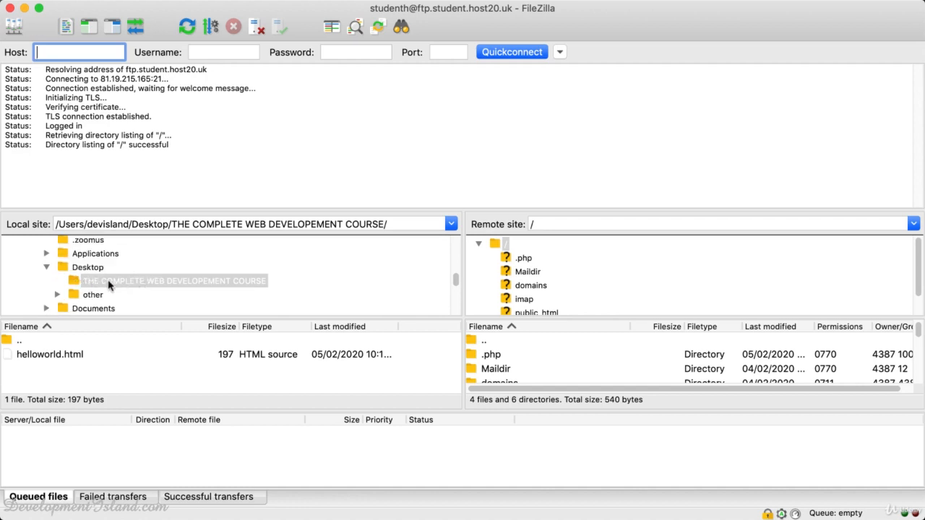
click(74, 283)
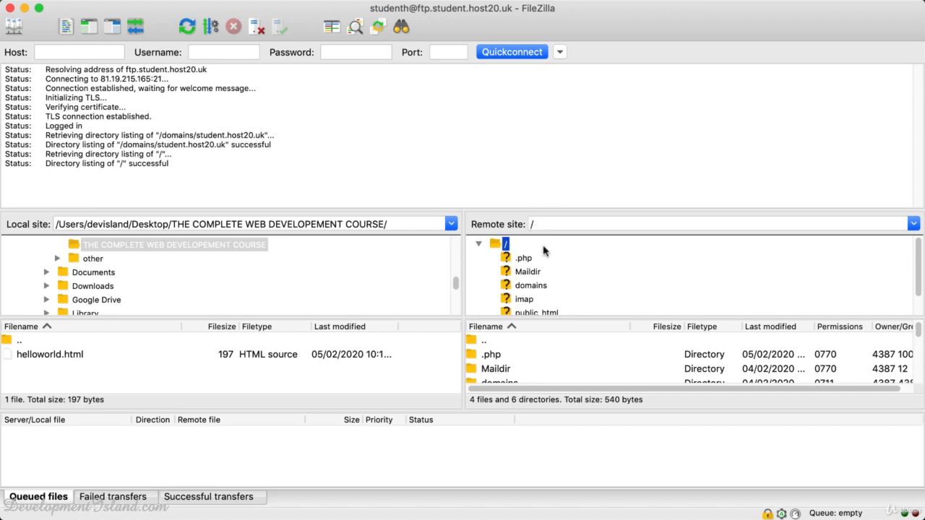
Step: Open the remote folder /domains/student.host20.uk/public_html
scroll(526, 272, down, 1)
click(522, 279)
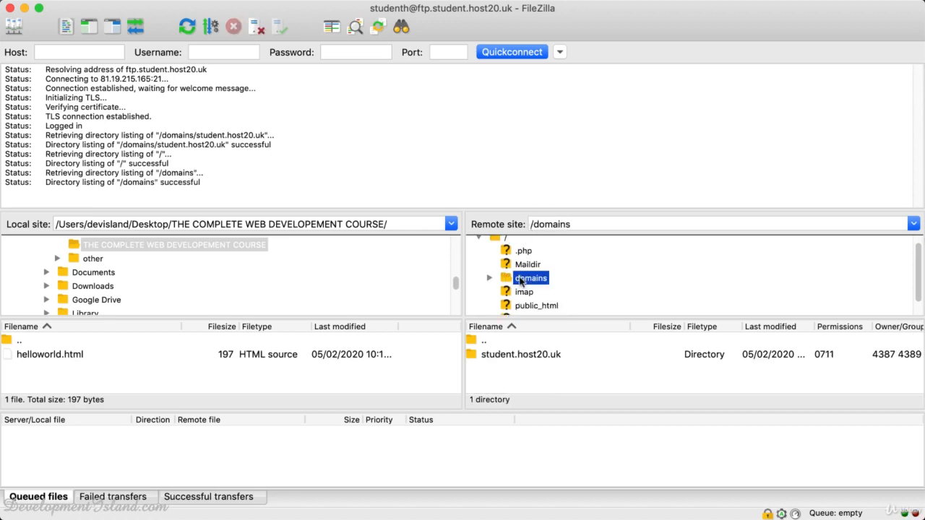
double_click(509, 282)
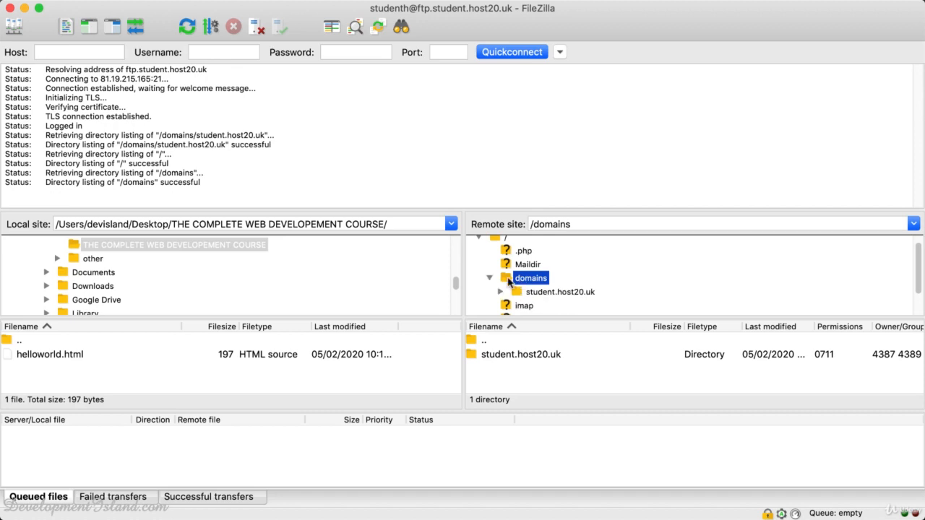
scroll(509, 281, down, 2)
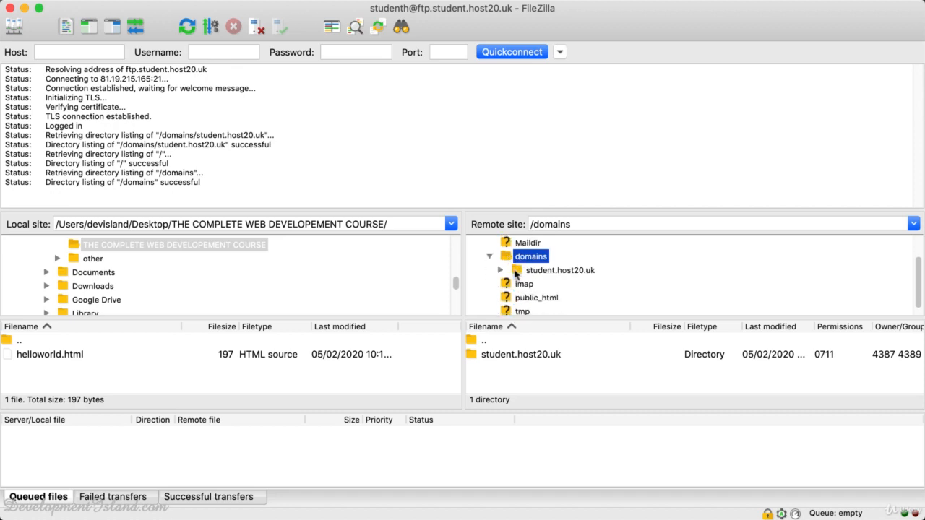
double_click(516, 272)
scroll(542, 278, down, 3)
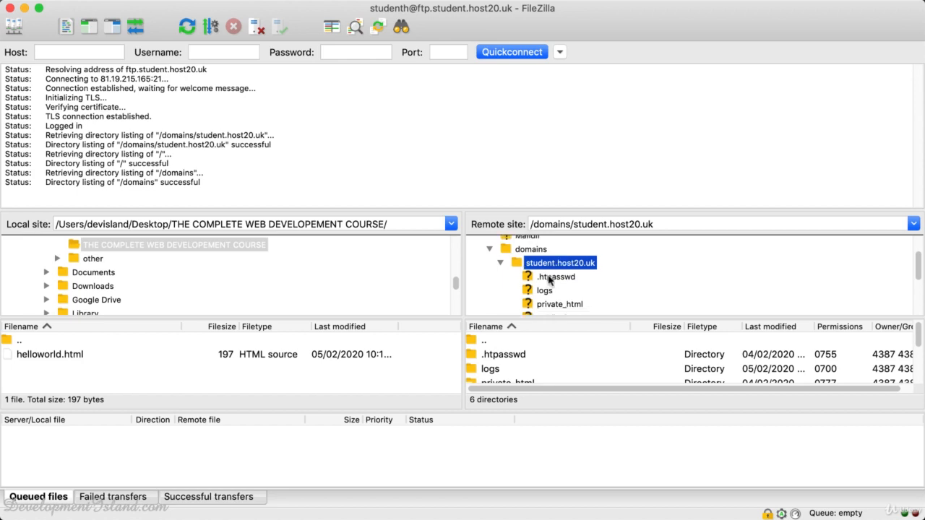
scroll(549, 279, down, 2)
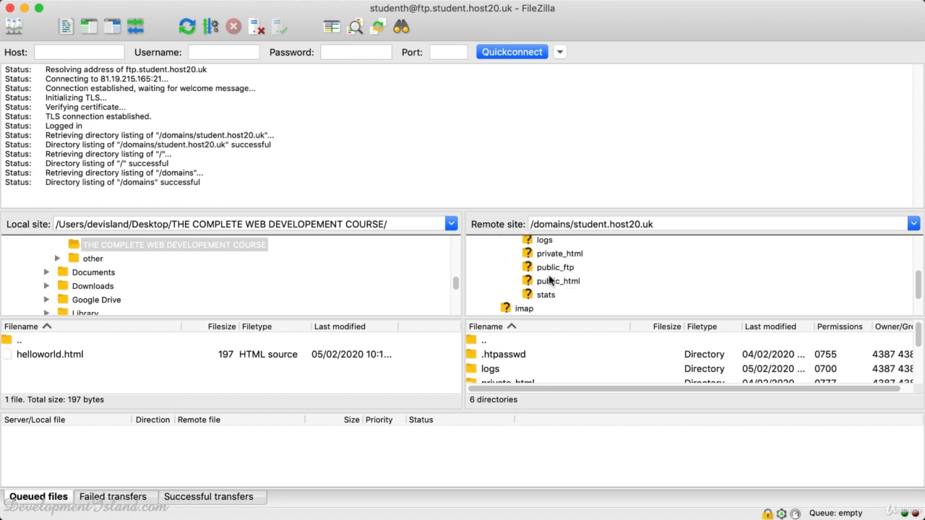
double_click(542, 282)
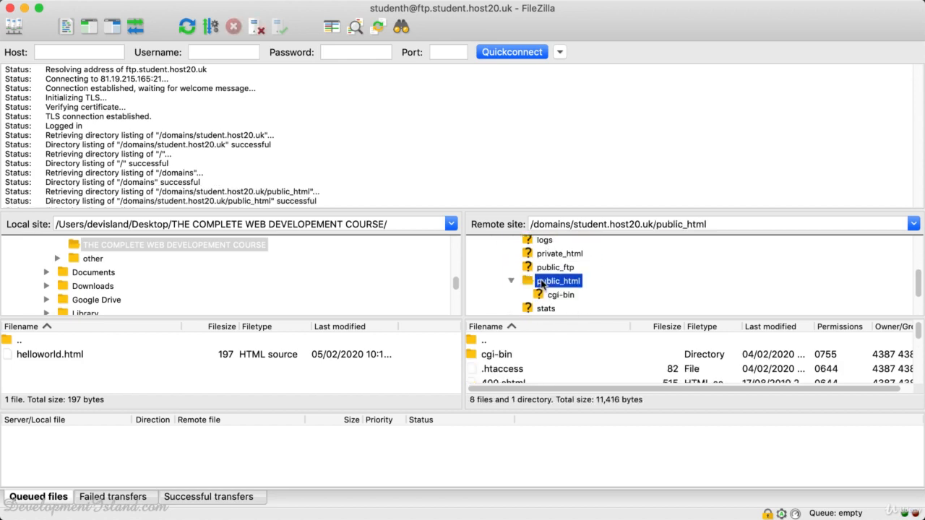
Step: Shrink the message log to give the local and remote file lists more height
scroll(543, 284, down, 1)
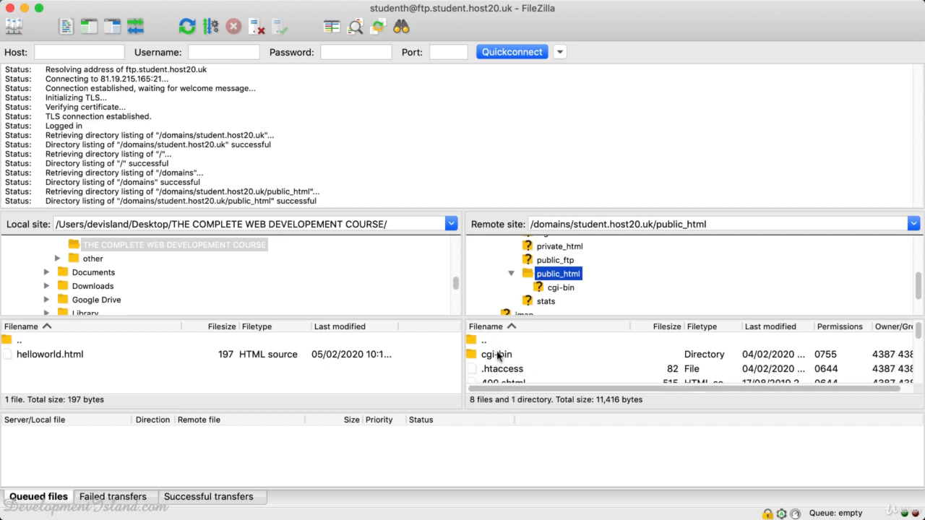
scroll(498, 362, down, 4)
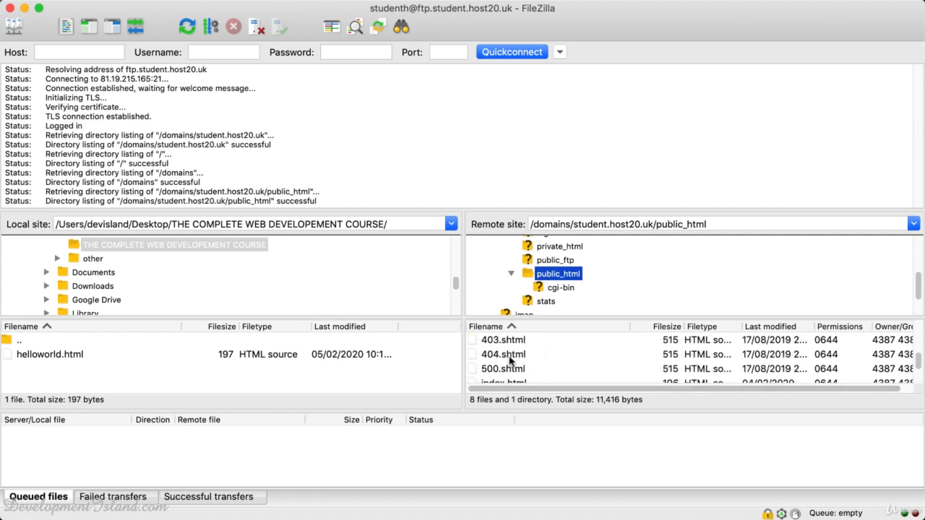
scroll(510, 362, down, 2)
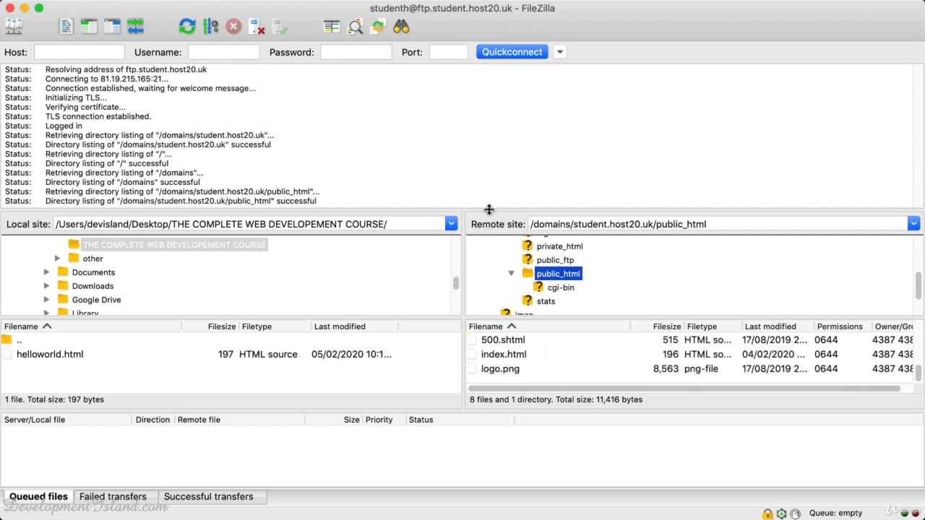
drag(489, 210, 488, 116)
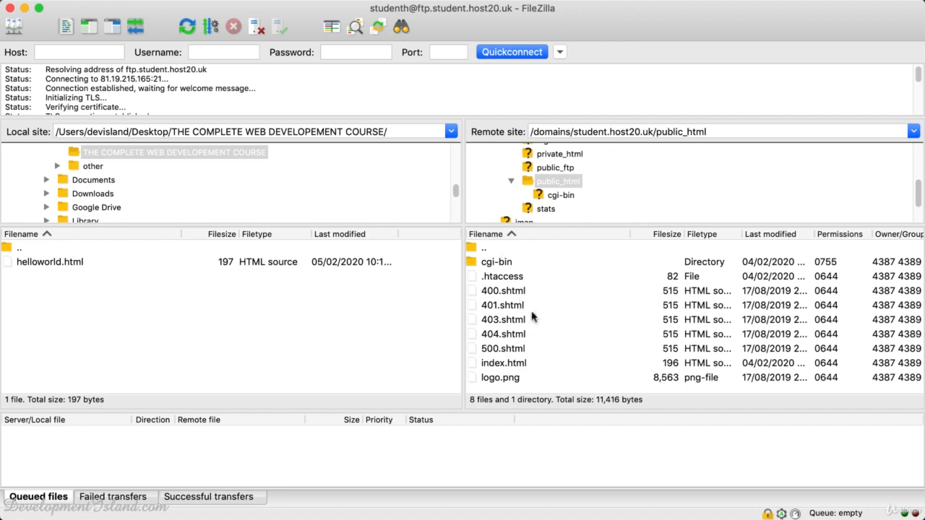
scroll(566, 186, down, 2)
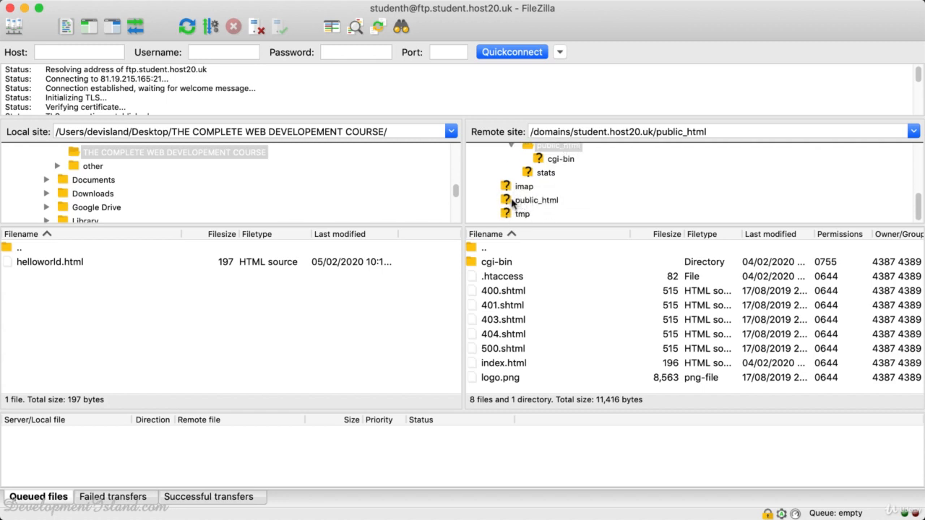
Step: Delete index.html from the remote public_html folder and confirm the deletion
click(490, 367)
right_click(490, 366)
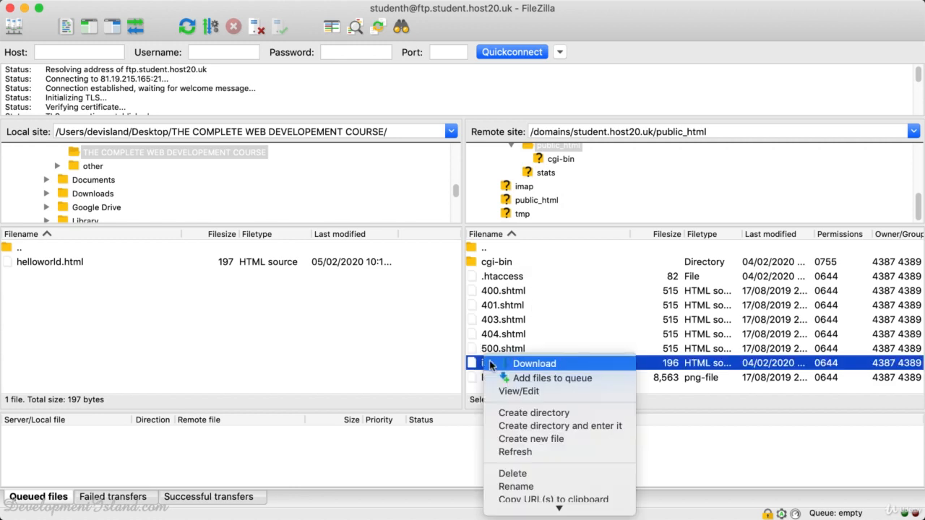
click(510, 473)
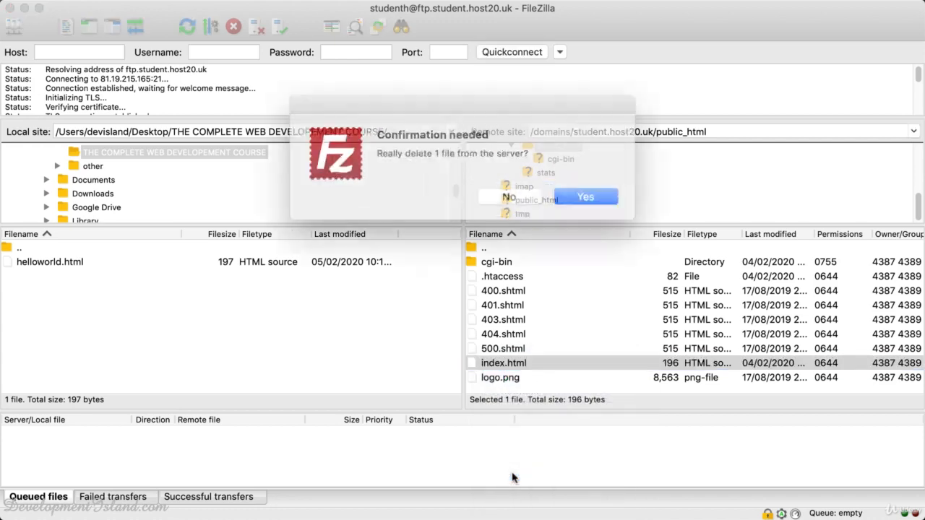
click(576, 197)
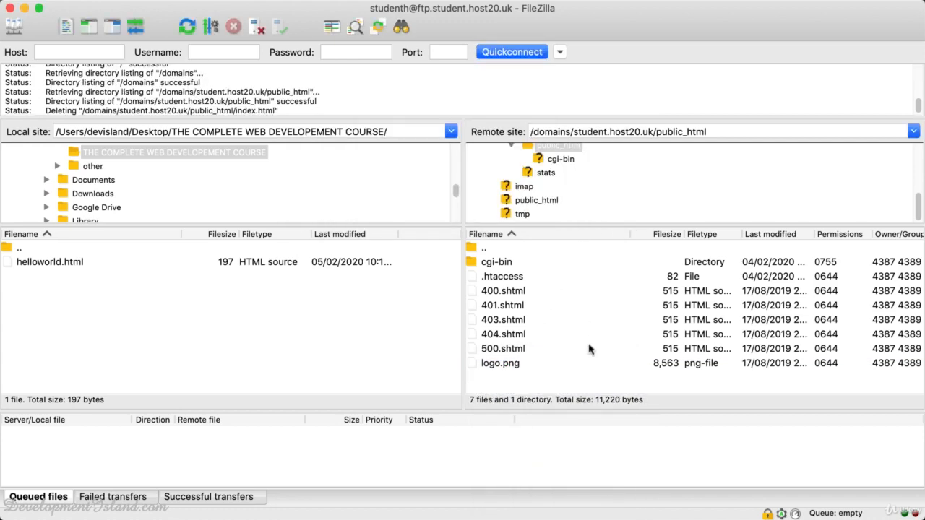
Step: Switch to Chrome and open student.host20.uk in a new tab to check the live site
key(super+Tab)
key(super+Tab)
key(super+Tab)
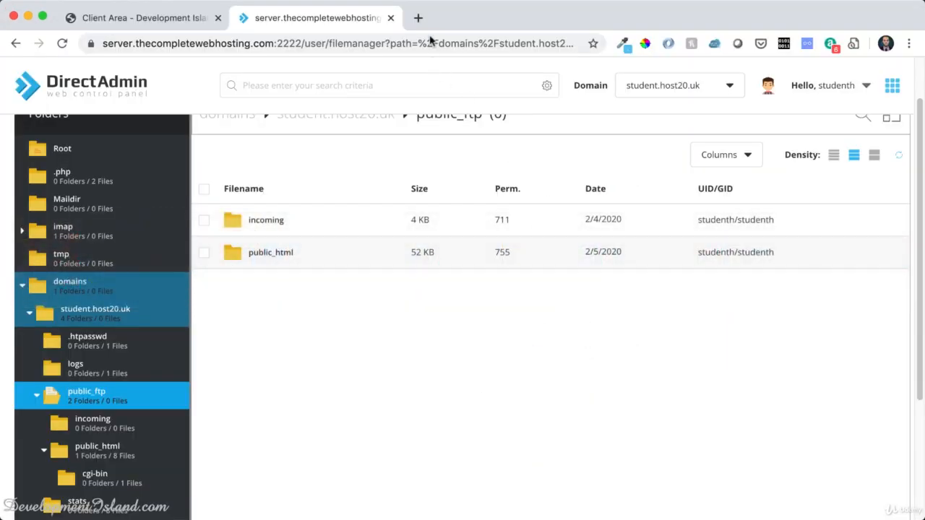
click(419, 17)
text(student.host20.uk)
key(Return)
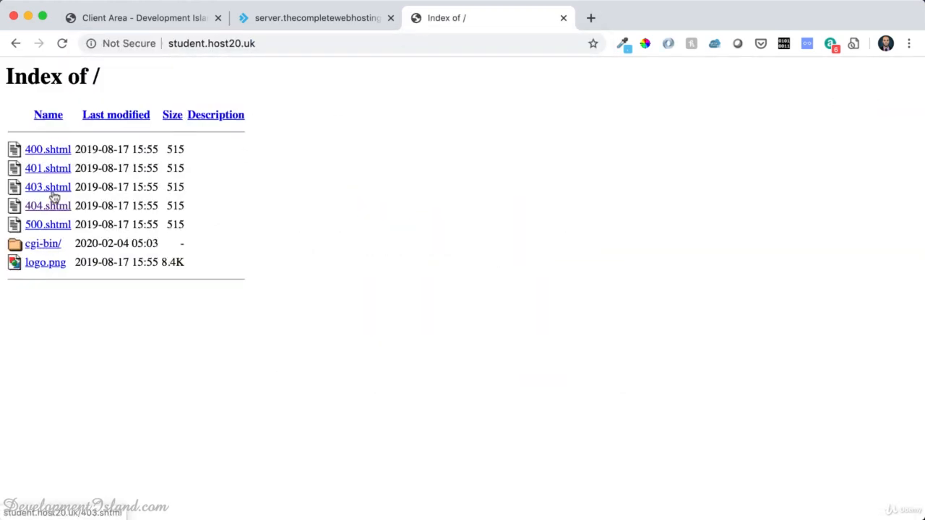
Step: Upload helloworld.html from the local course folder to the remote public_html folder in FileZilla, and reload student.host20.uk in Chrome
key(super+Tab)
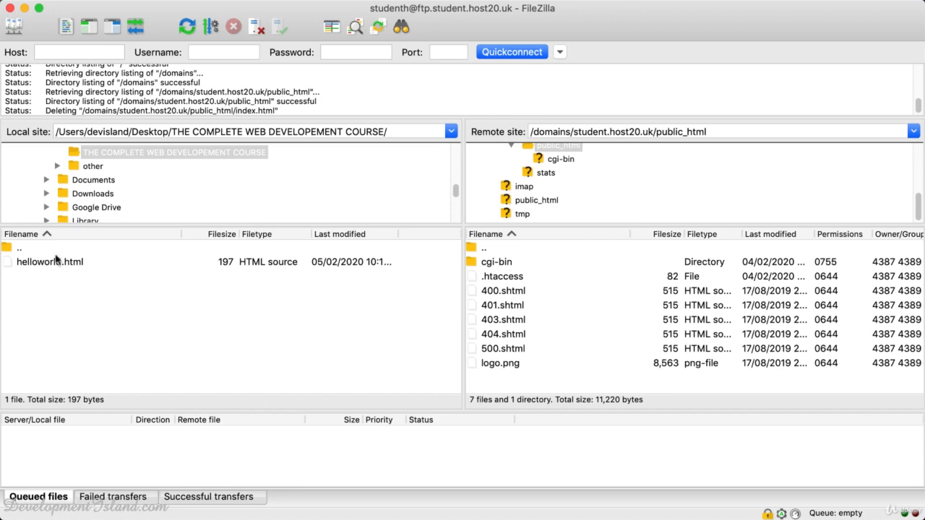
click(34, 266)
drag(35, 266, 564, 347)
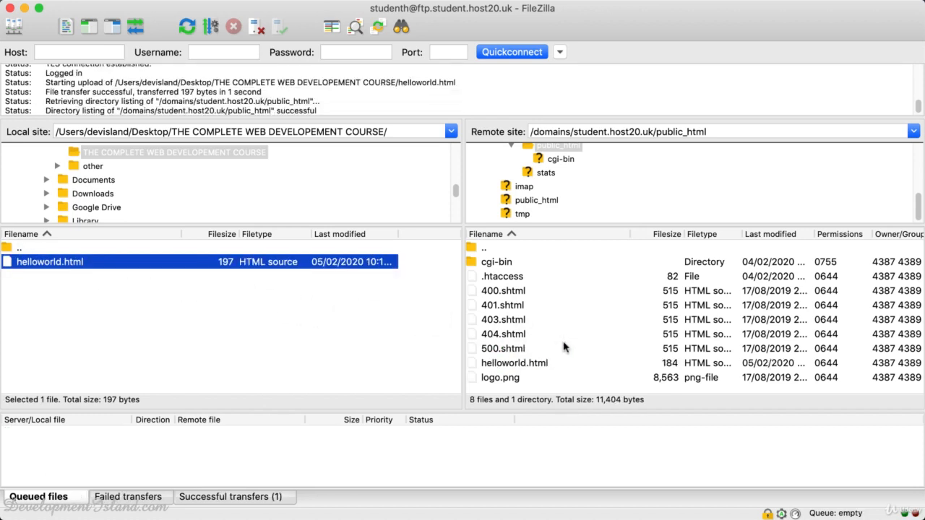
key(super+Tab)
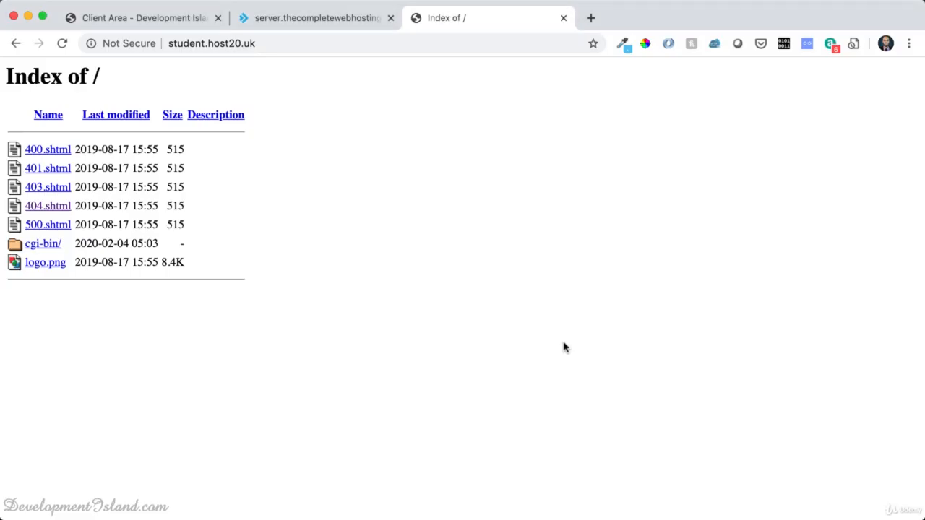
click(62, 43)
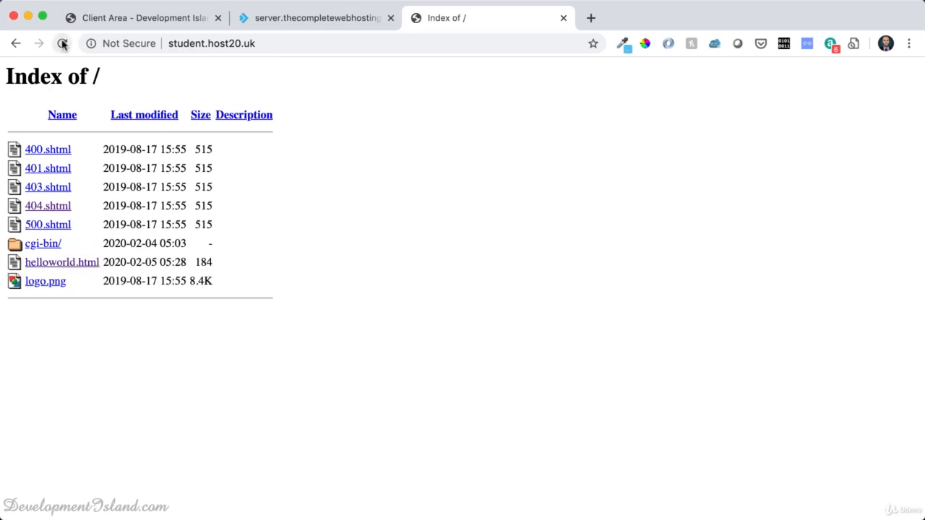
Step: Open helloworld.html from the live site's index listing, and switch back to FileZilla
click(45, 264)
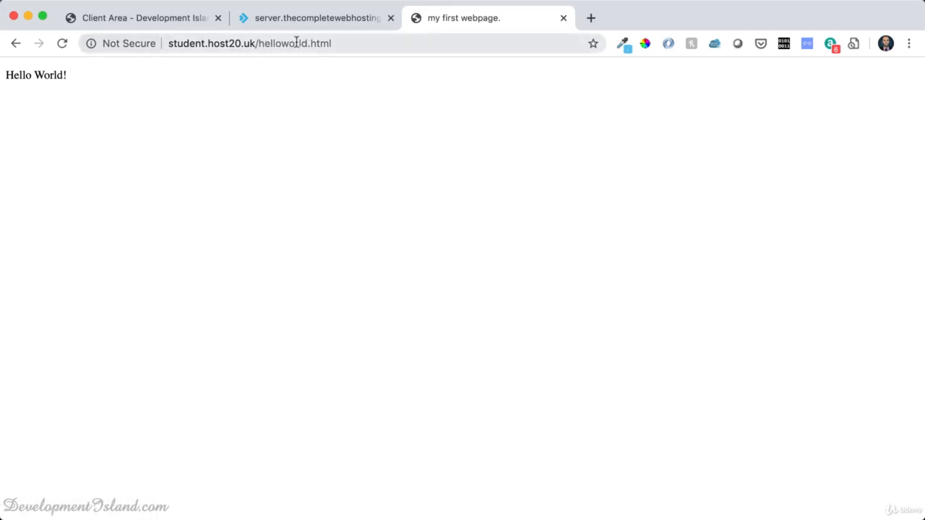
key(super+Tab)
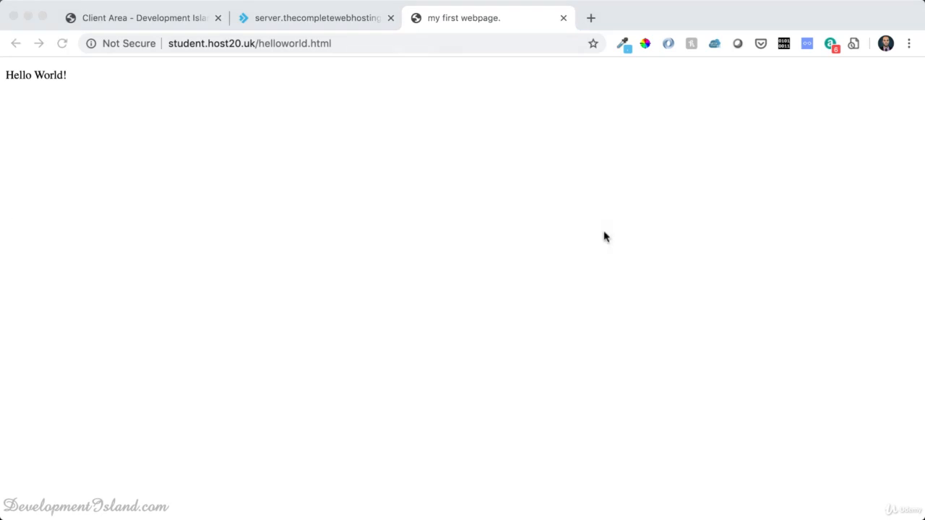
key(super+Tab)
key(super+Tab)
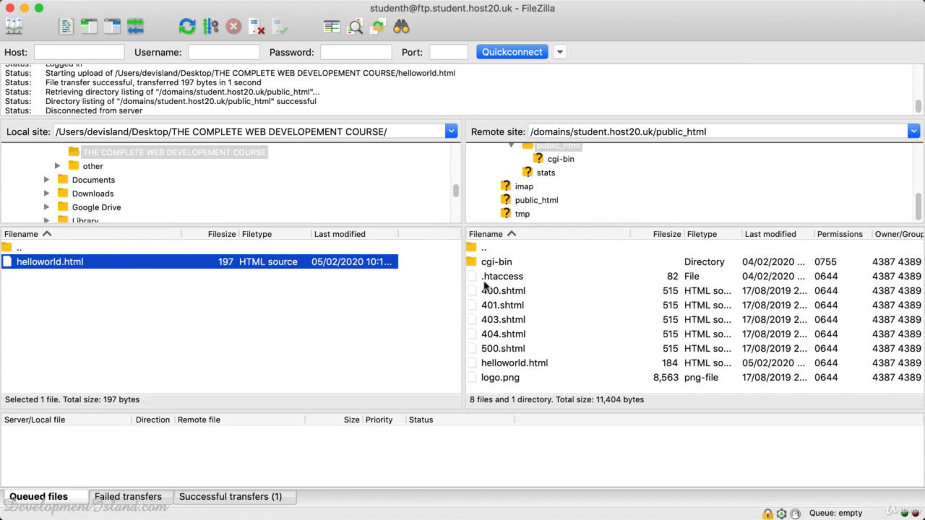
Step: Rename helloworld.html in the remote public_html folder to index.html
click(509, 368)
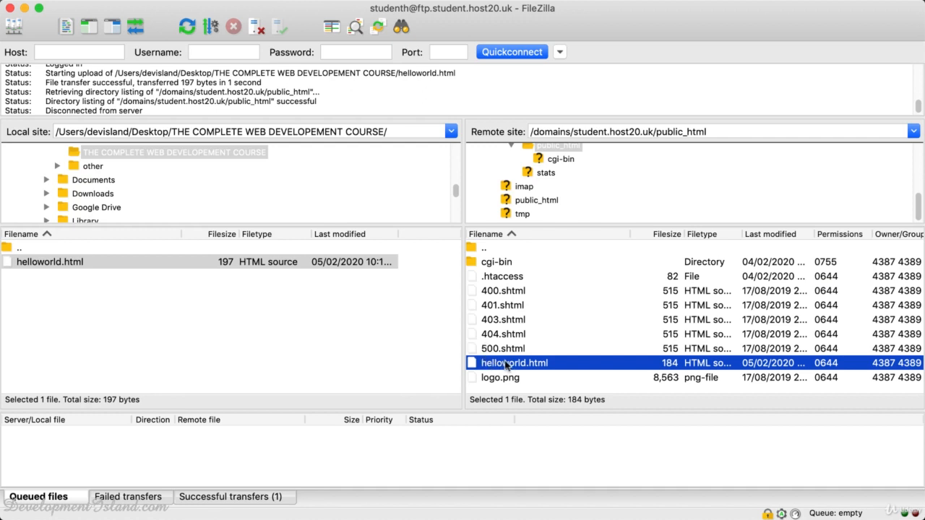
click(508, 366)
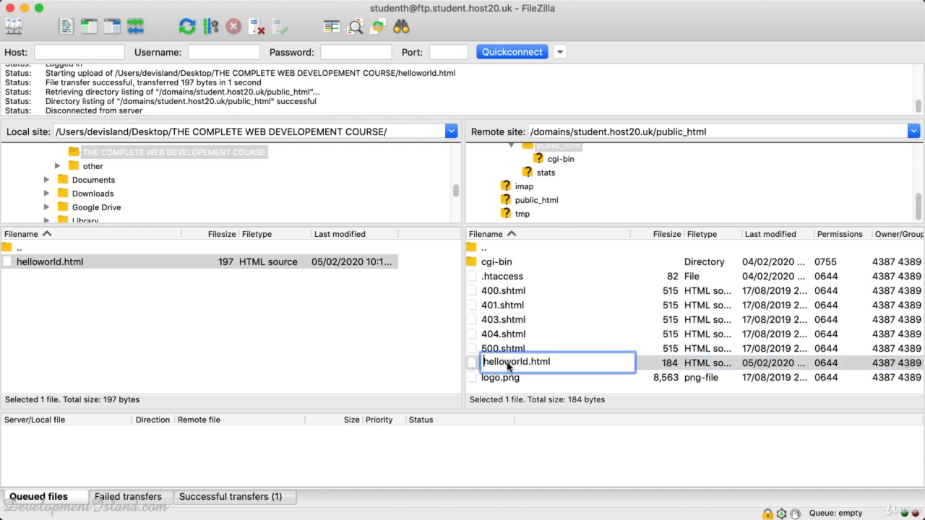
drag(528, 362, 483, 361)
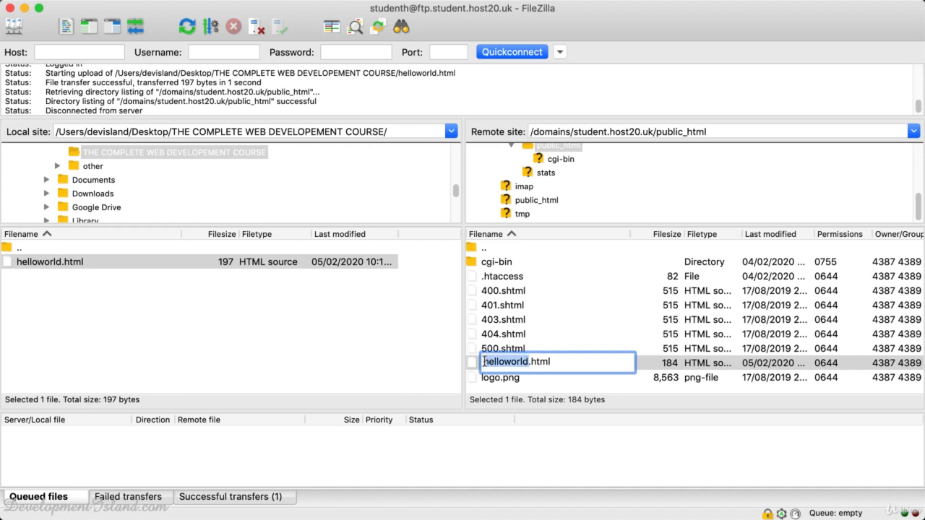
text(inde)
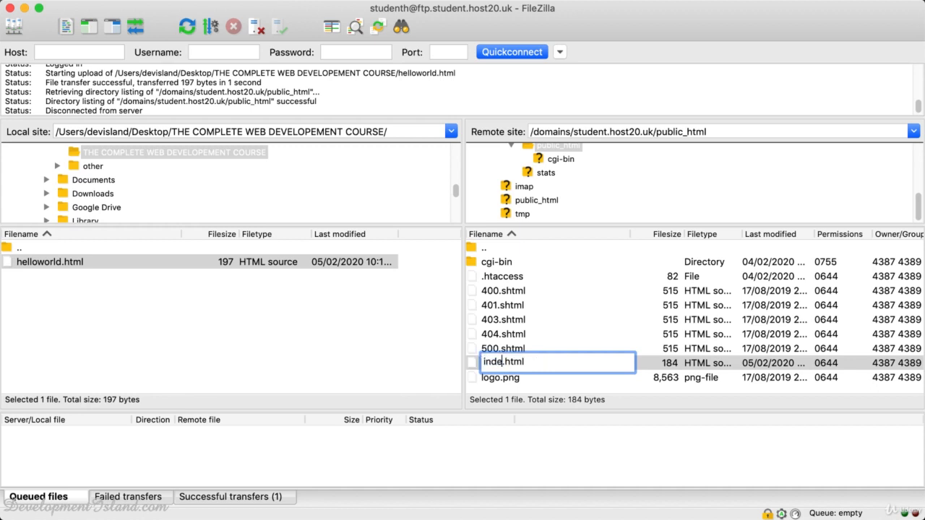
text(x)
key(Return)
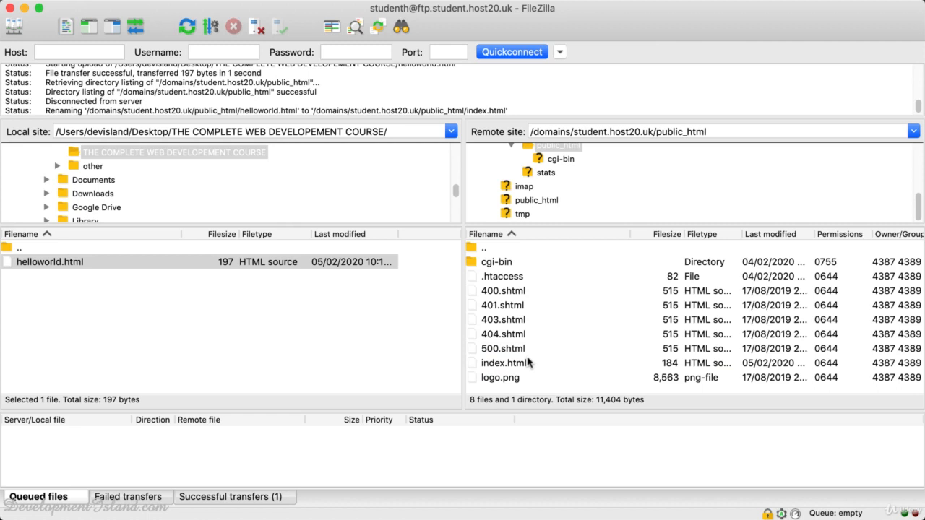
Step: Switch to Chrome and load student.host20.uk/index.html to check the renamed page
key(super+Tab)
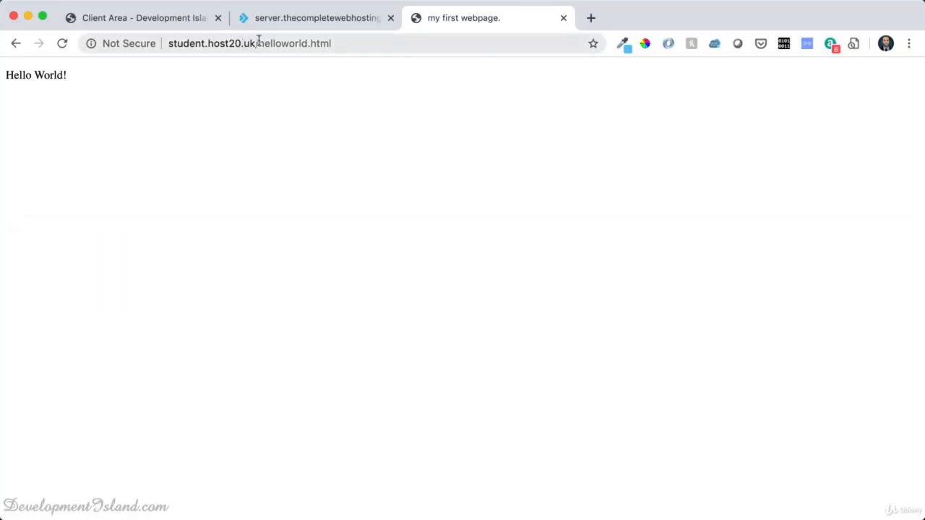
drag(259, 43, 362, 41)
text(index)
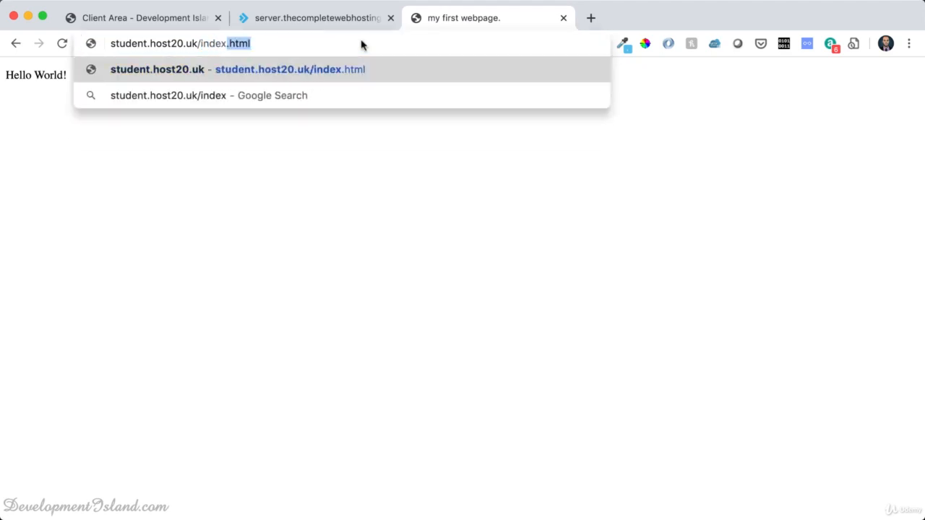
key(Return)
Step: Remove /index.html from the address and load the bare domain student.host20.uk
click(276, 43)
click(266, 43)
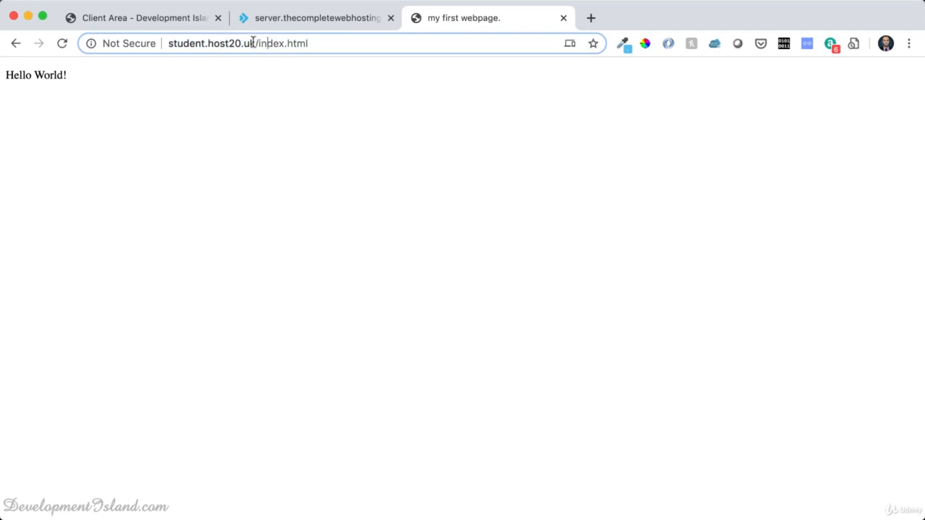
drag(254, 43, 329, 43)
key(BackSpace)
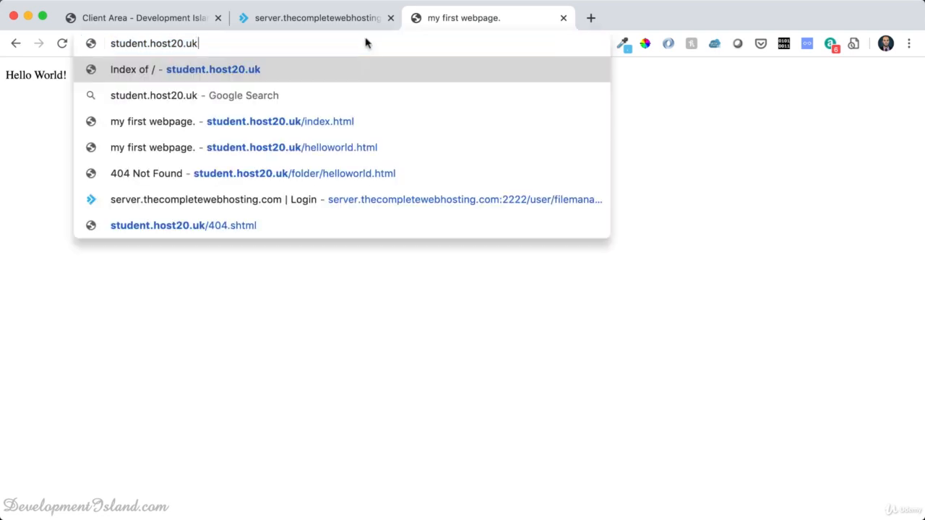
key(Return)
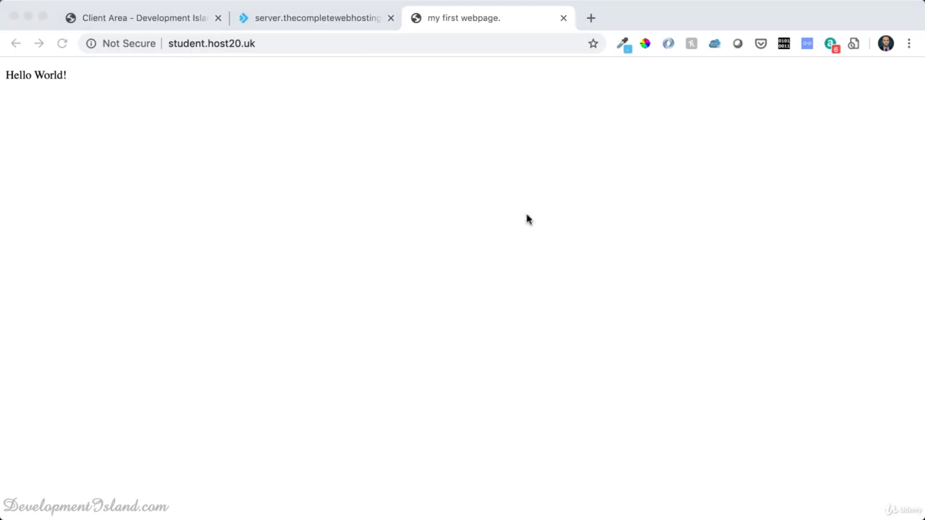
key(super+Tab)
key(super+Tab)
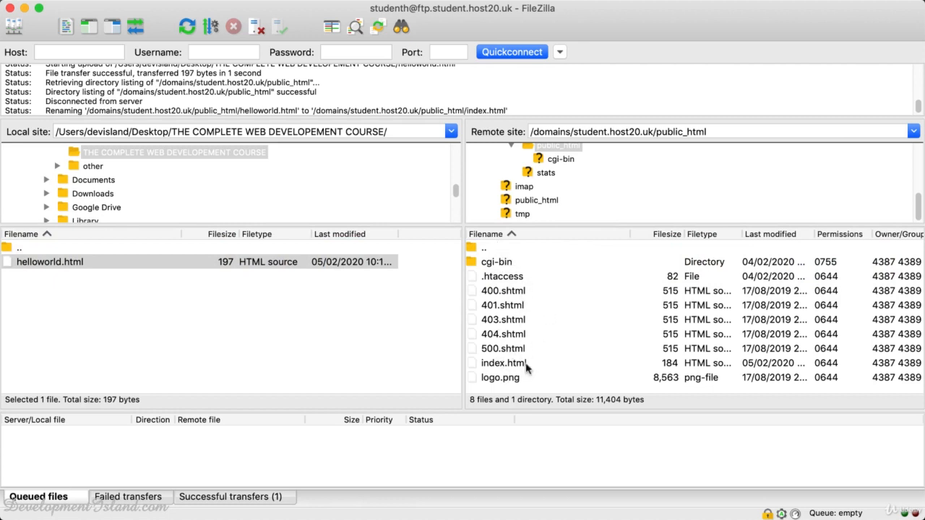
key(super+Tab)
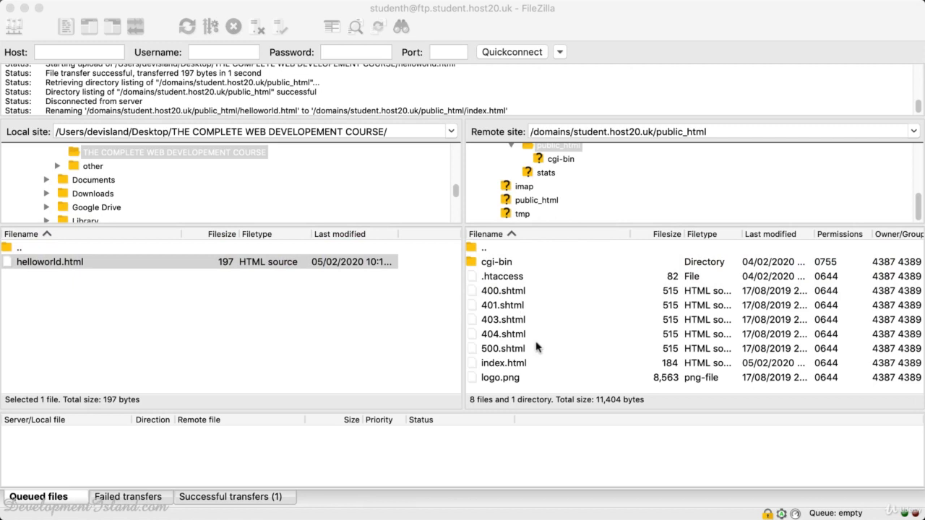
key(super+Tab)
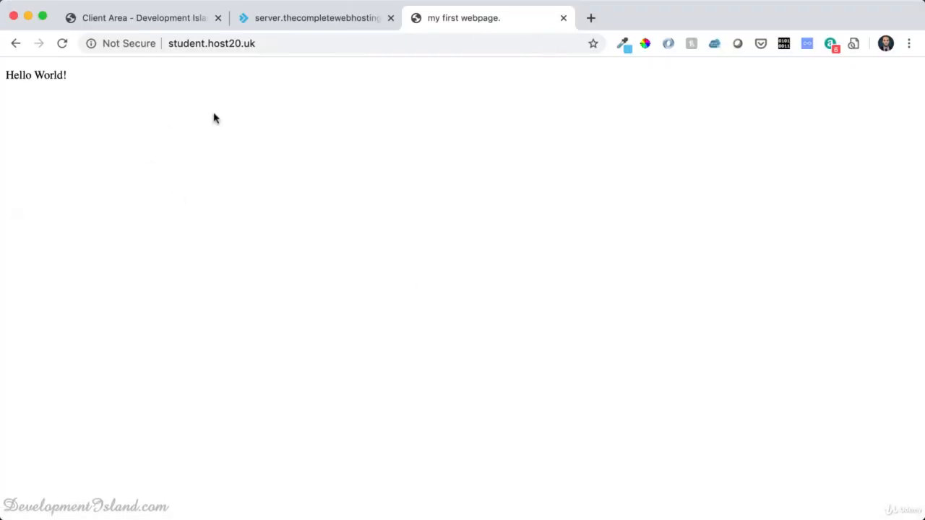
Step: Switch to FileZilla and create a directory named Folder inside the remote public_html folder
key(super+Tab)
key(super+Tab)
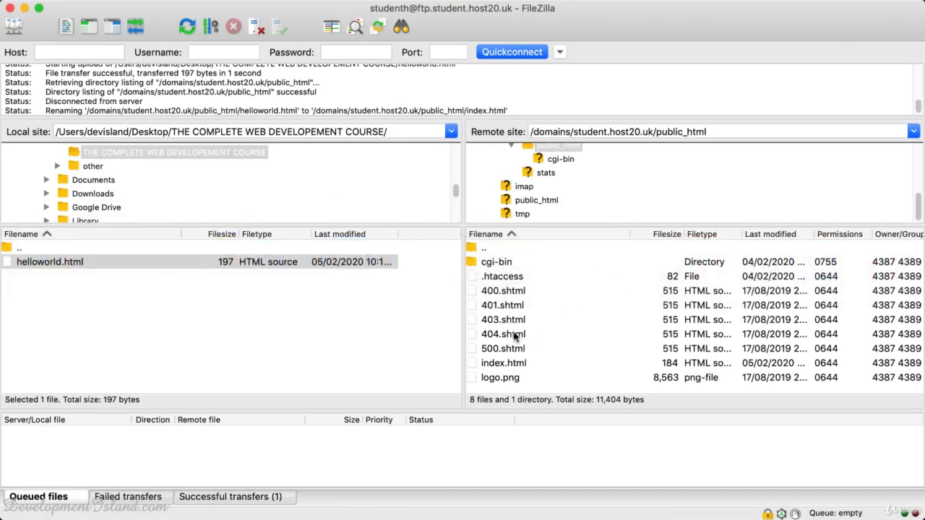
right_click(494, 384)
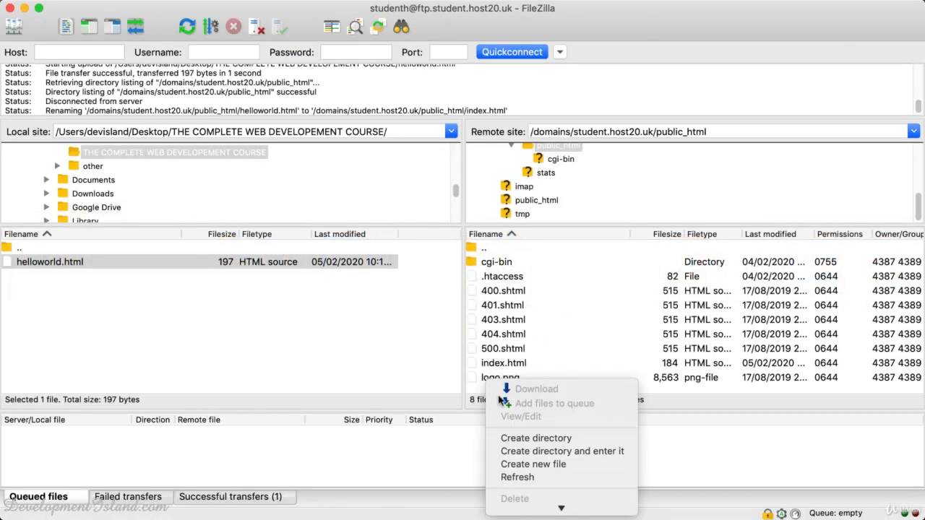
click(535, 438)
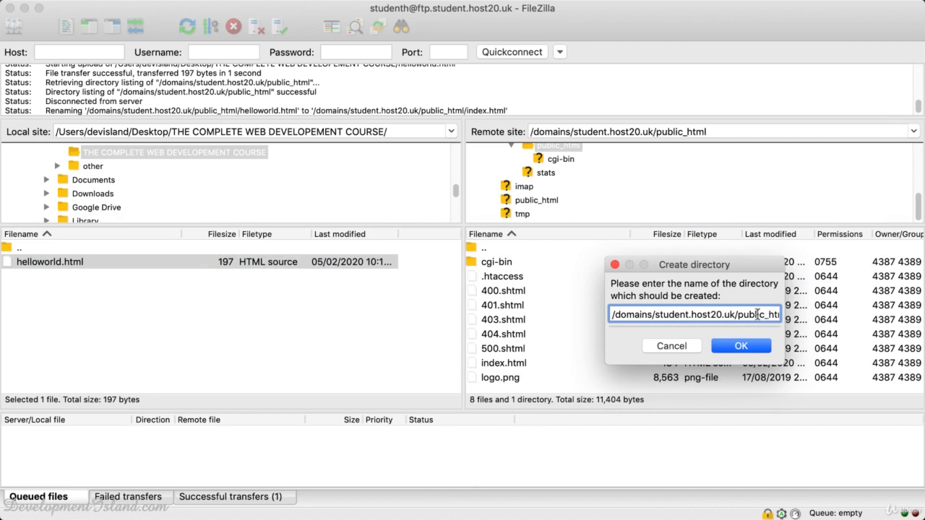
drag(757, 314, 813, 320)
click(737, 312)
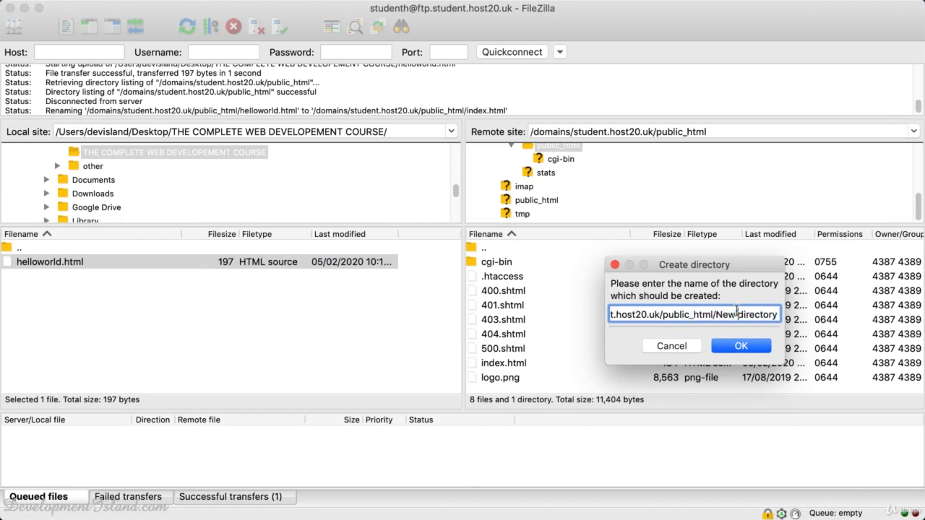
drag(719, 315, 756, 316)
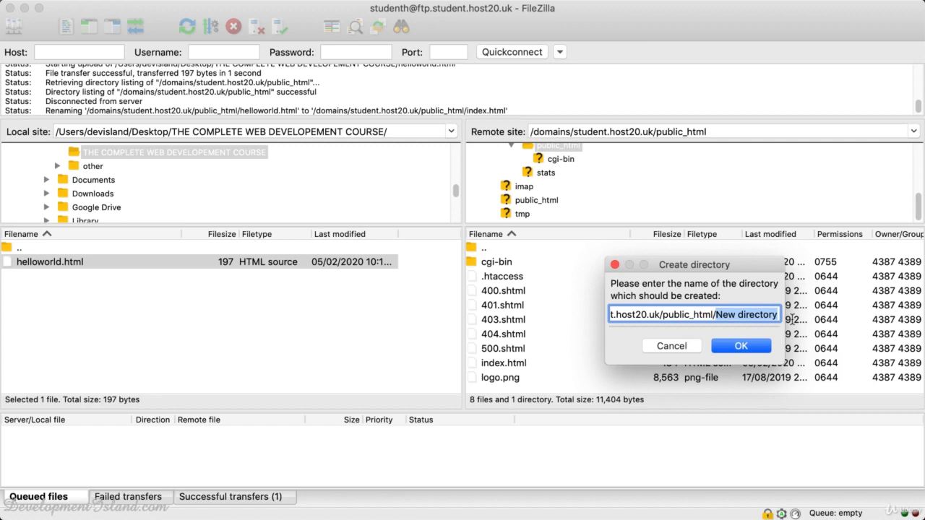
text(Folder)
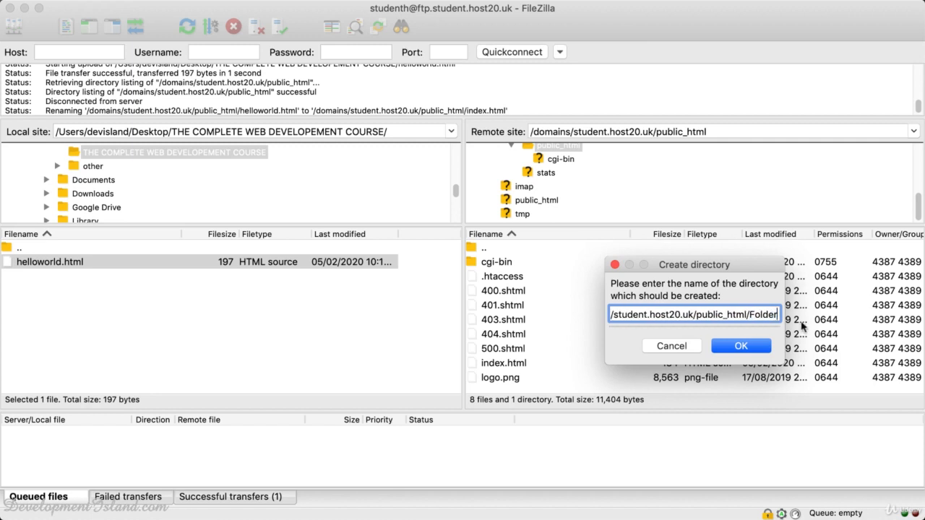
click(761, 347)
Step: Move index.html from the remote public_html folder into the remote Folder directory
scroll(509, 321, down, 2)
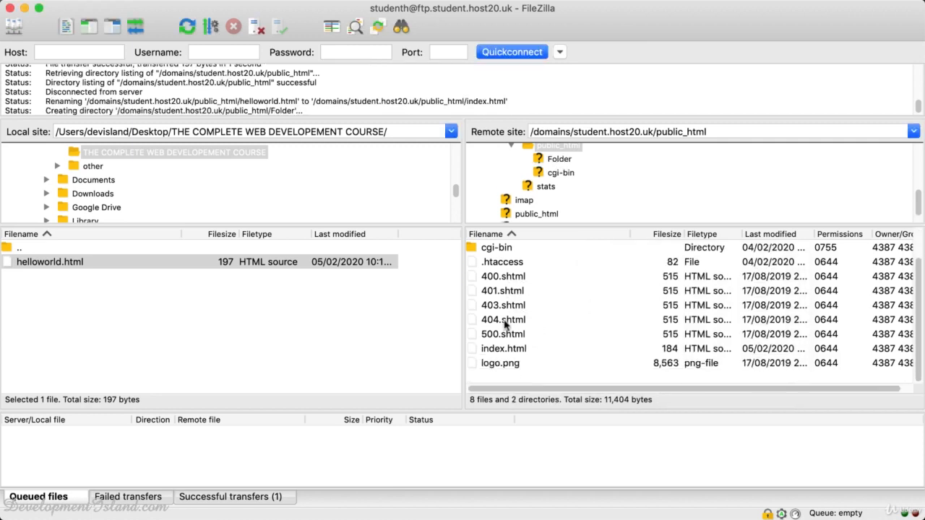
scroll(504, 325, up, 2)
scroll(506, 333, down, 2)
scroll(496, 352, up, 2)
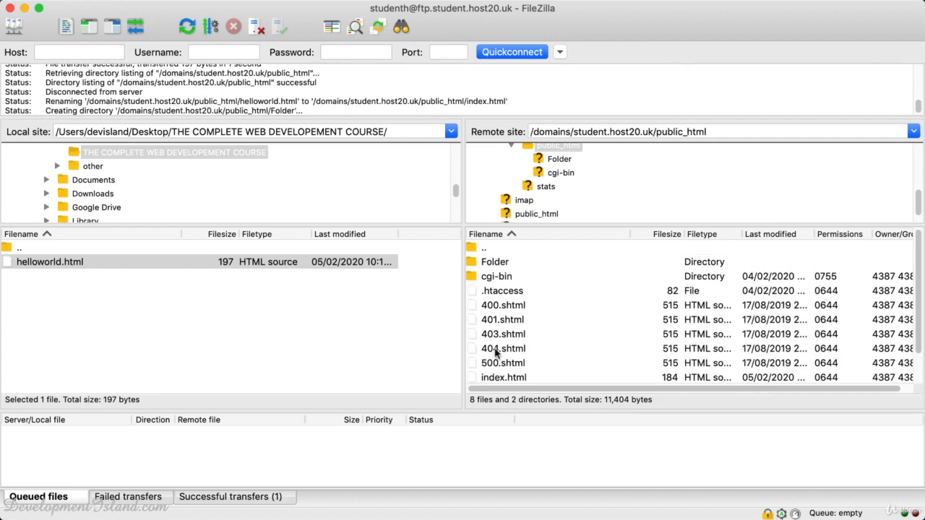
drag(486, 378, 473, 267)
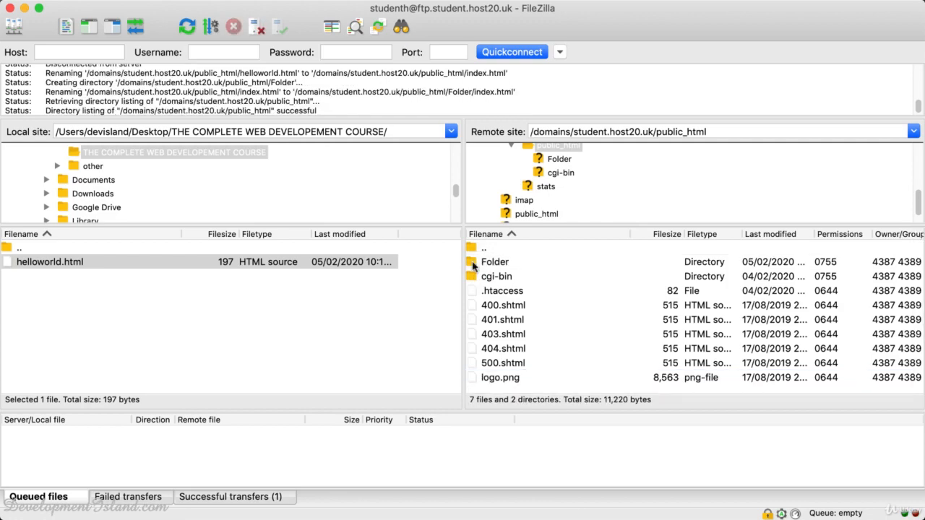
Step: Reload student.host20.uk in Chrome and open Folder/ from the index listing
key(super+Tab)
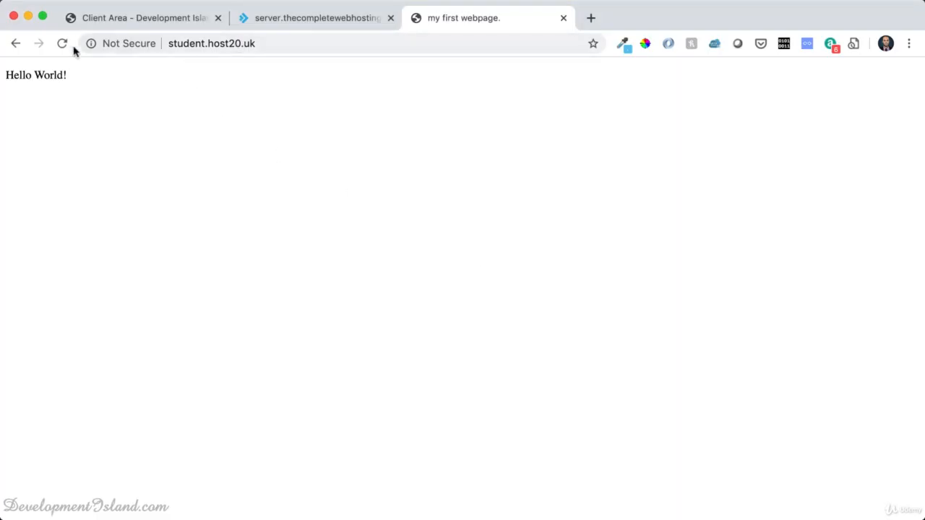
click(62, 44)
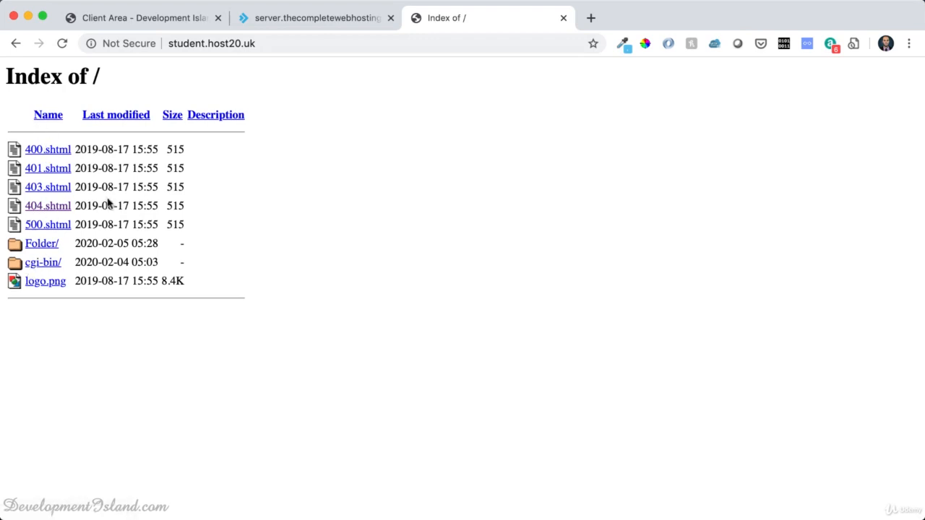
key(super+Tab)
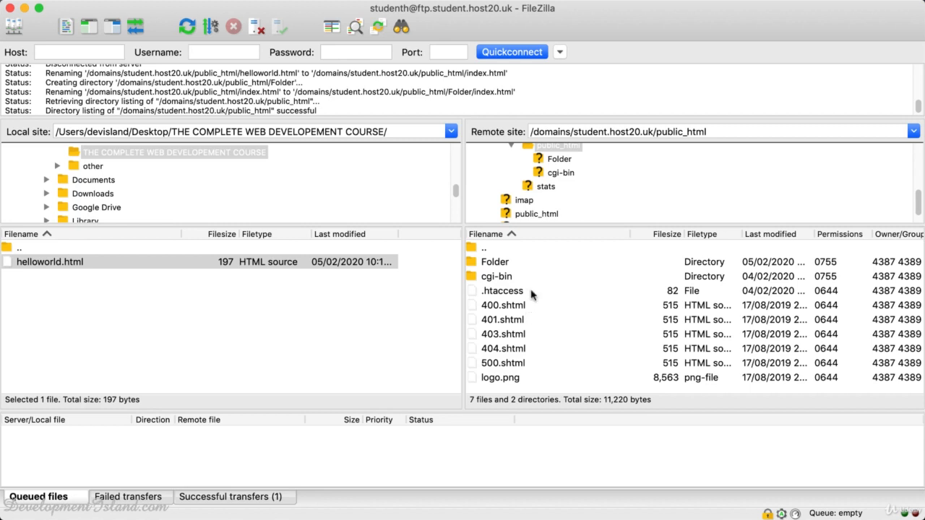
key(super+Tab)
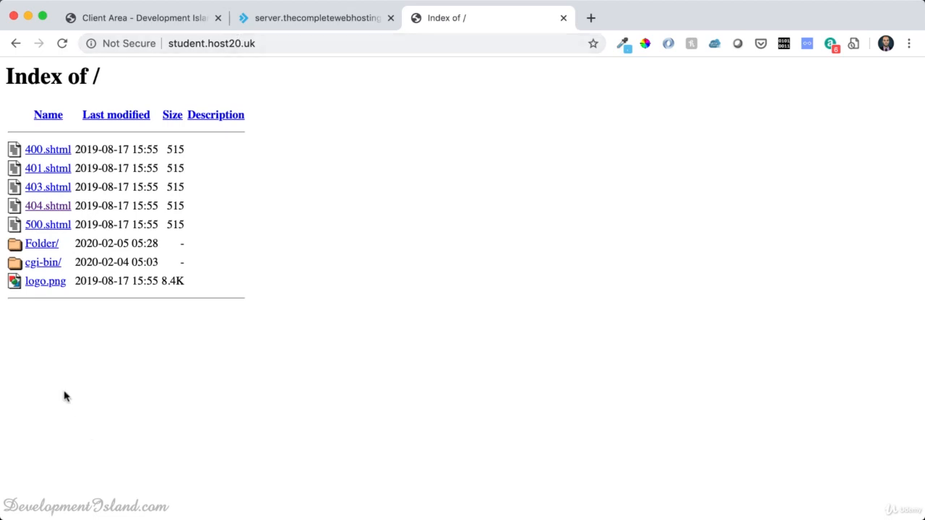
click(40, 246)
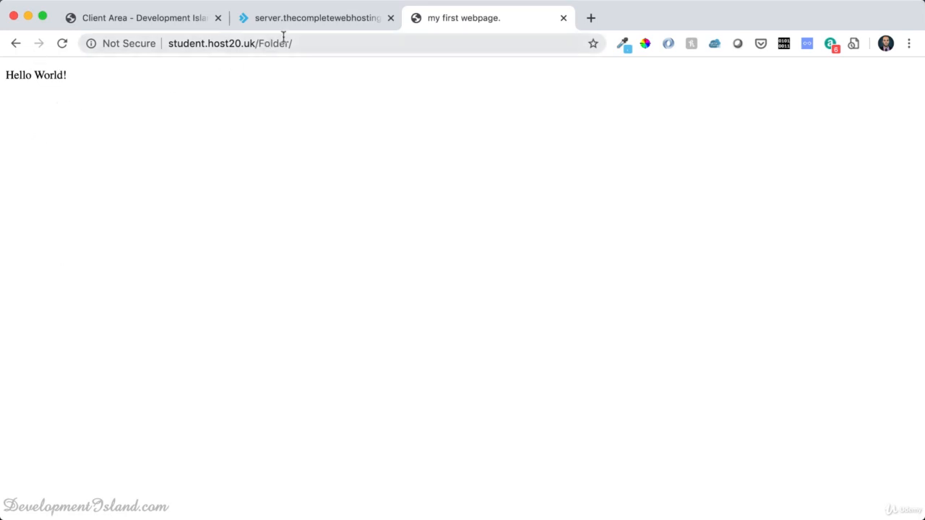
Step: In FileZilla, rename index.html inside the remote Folder directory to helloworld.html, and reload student.host20.uk/Folder/ in Chrome
key(super+Tab)
click(475, 265)
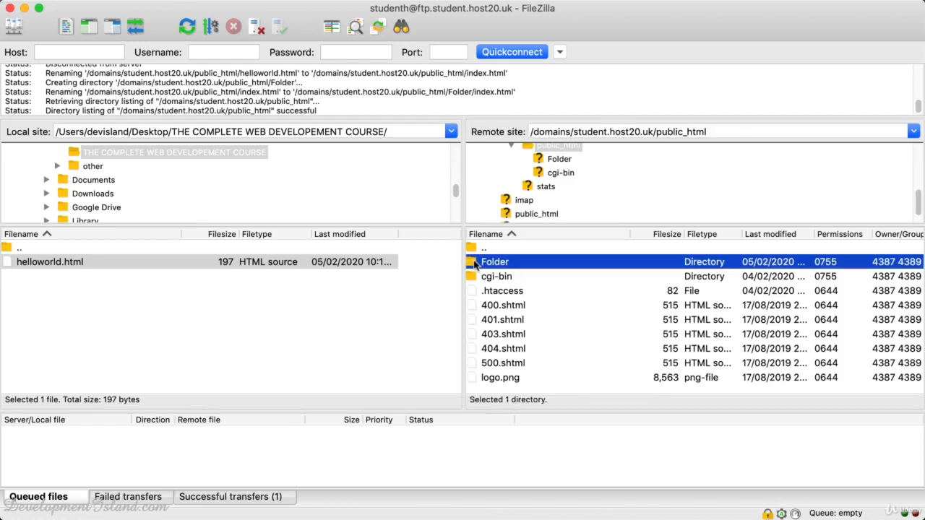
double_click(474, 265)
click(492, 264)
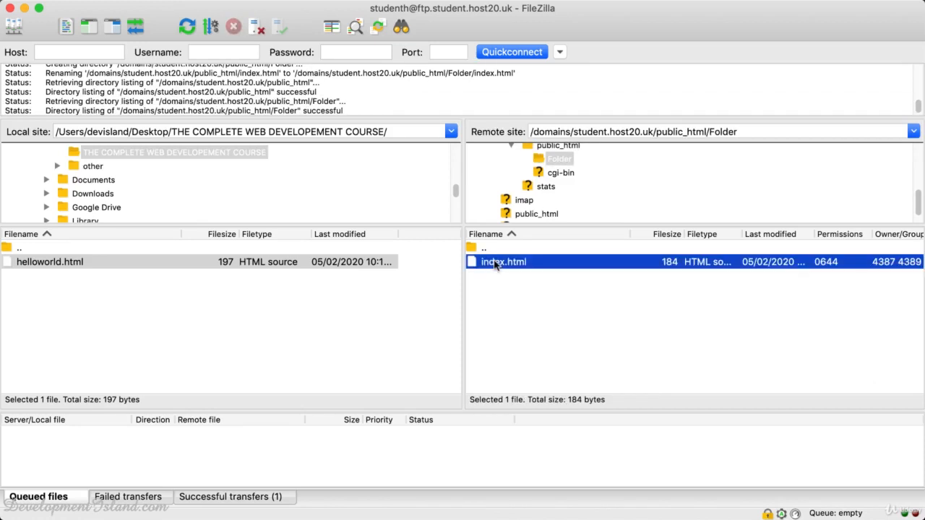
click(500, 264)
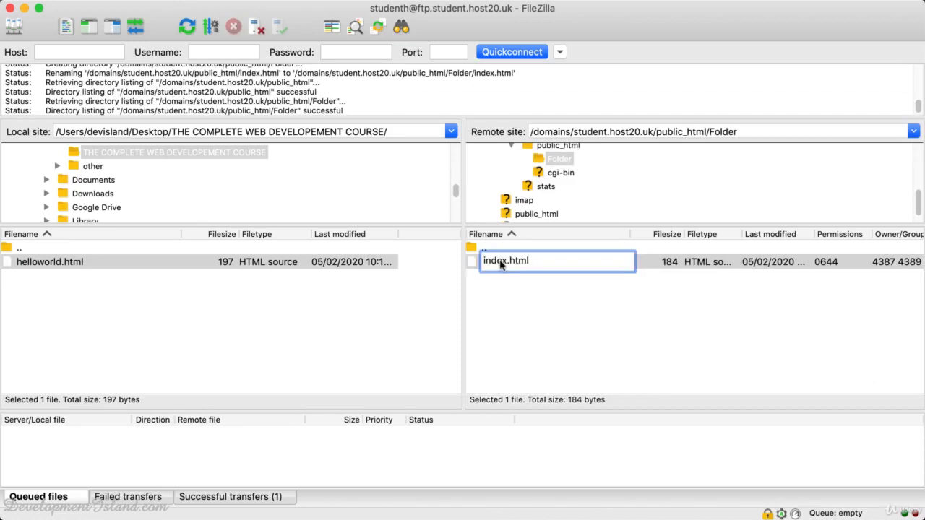
key(super+a)
click(500, 265)
drag(508, 265, 482, 266)
text(helloworld)
key(Return)
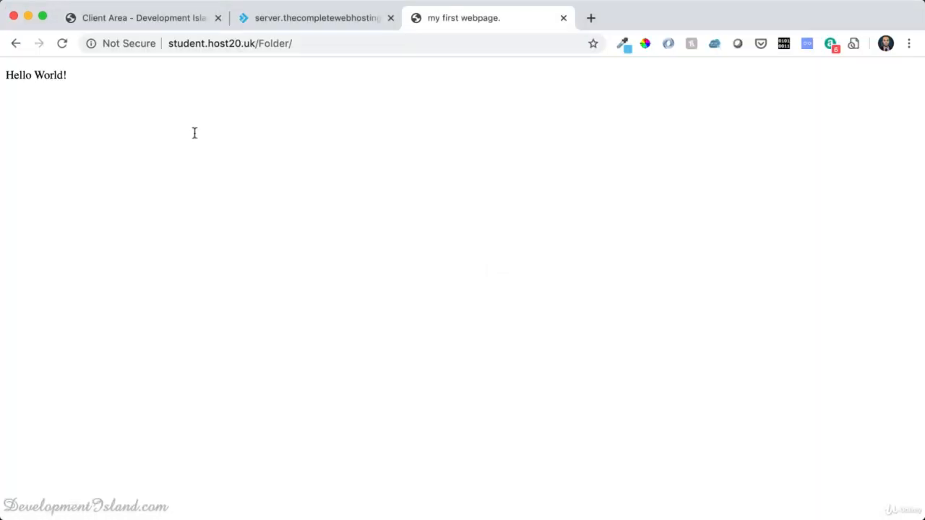
click(62, 44)
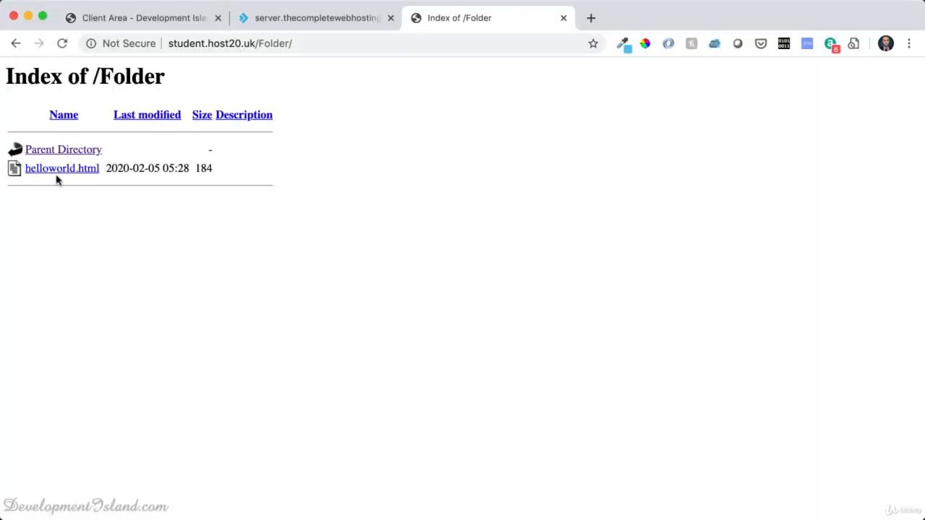
Step: In FileZilla, rename helloworld.html inside the remote Folder directory to index.html, and reload student.host20.uk/Folder/ in Chrome
key(super+Tab)
click(516, 266)
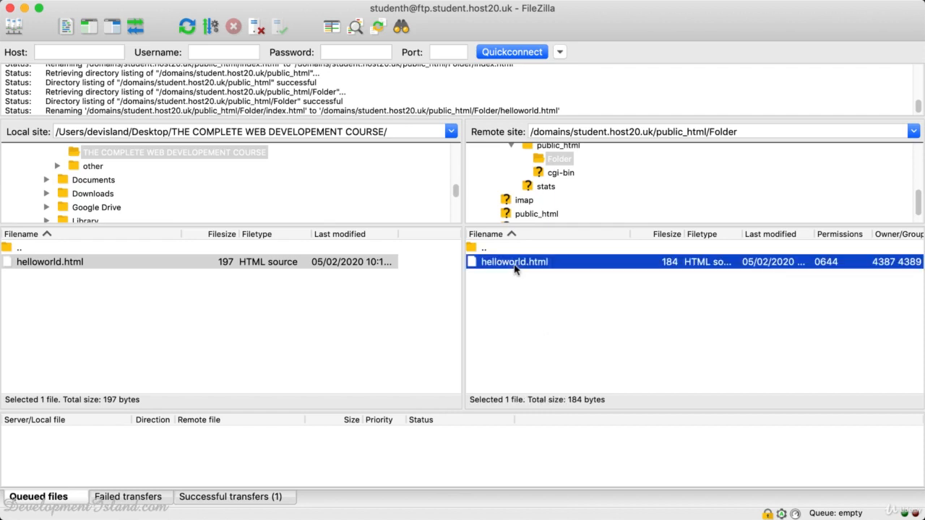
click(516, 265)
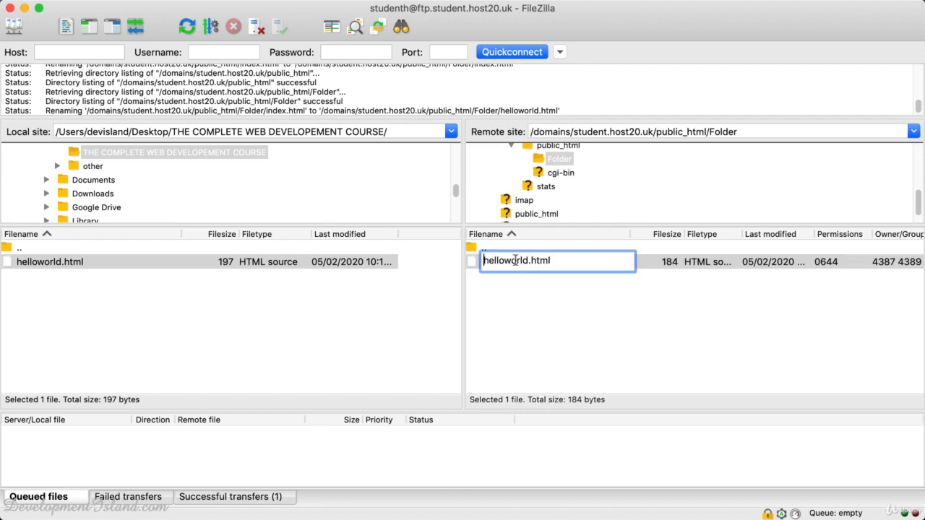
drag(527, 259, 470, 263)
text(index)
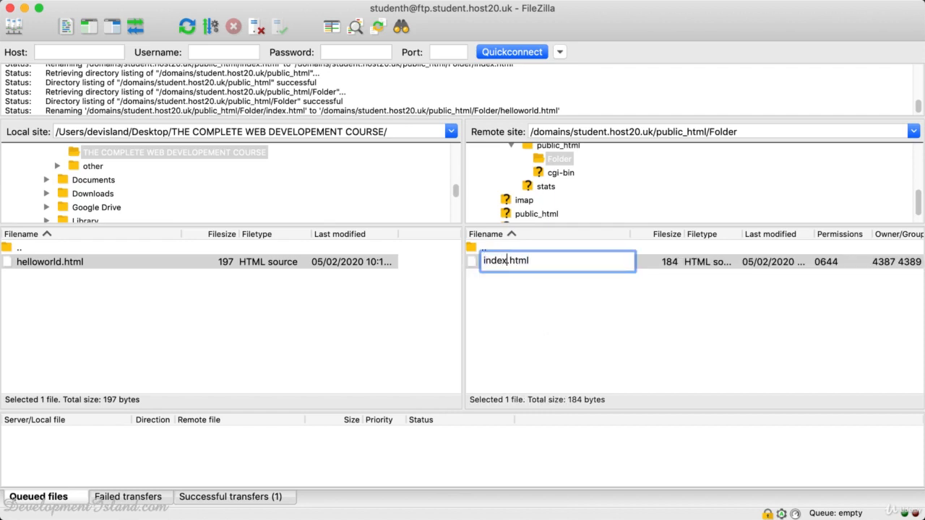
key(Return)
key(super+Tab)
click(62, 44)
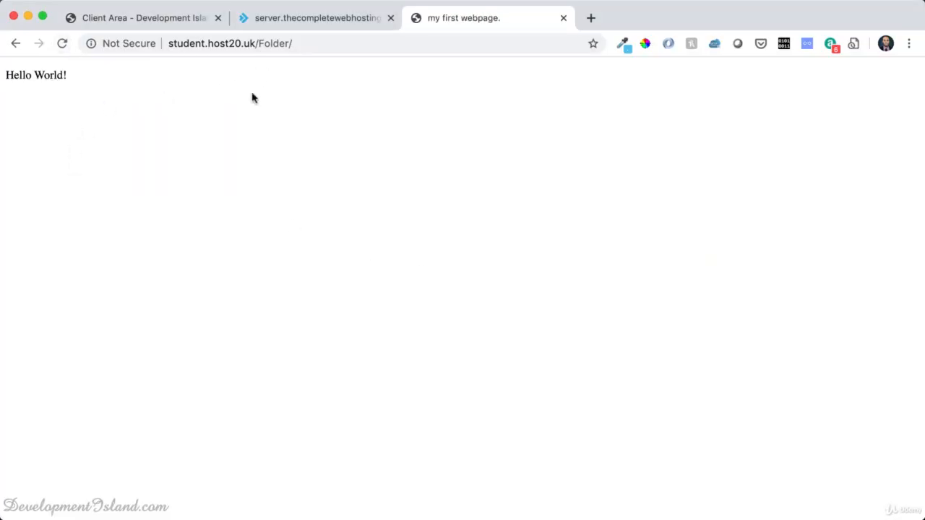
Step: Switch to FileZilla and move index.html from the remote Folder directory up into public_html
key(super+Tab)
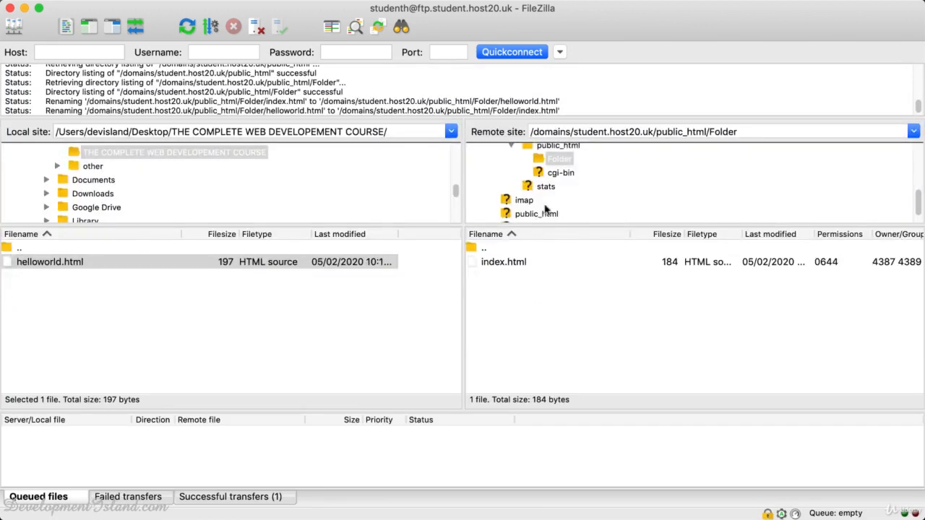
scroll(542, 182, up, 1)
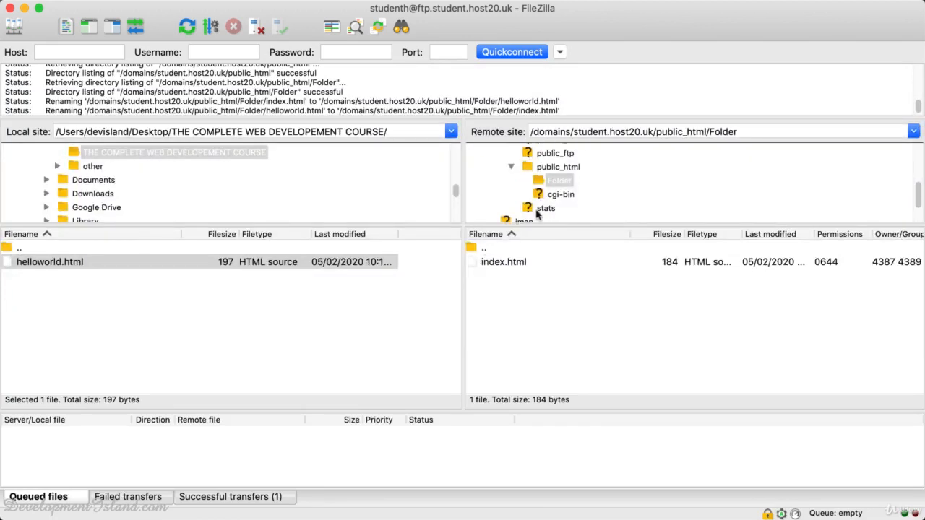
scroll(535, 211, up, 1)
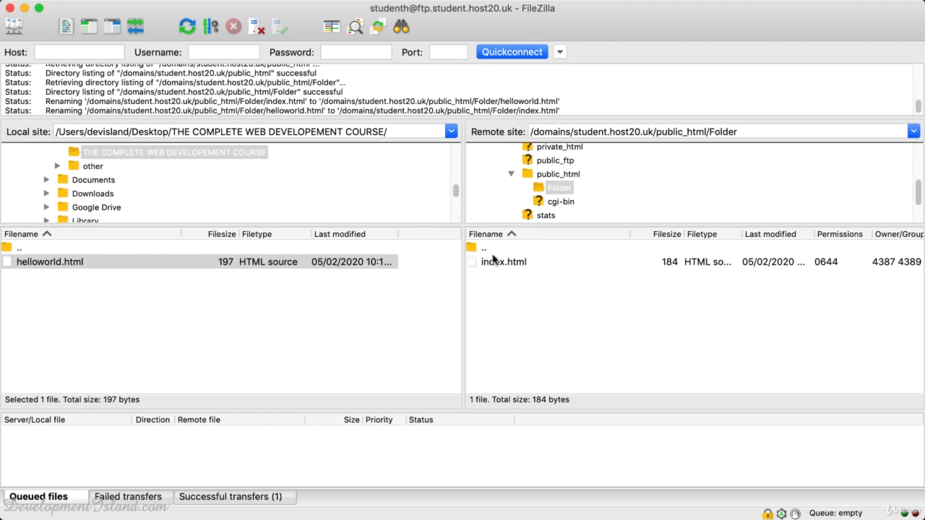
scroll(538, 217, up, 1)
click(546, 181)
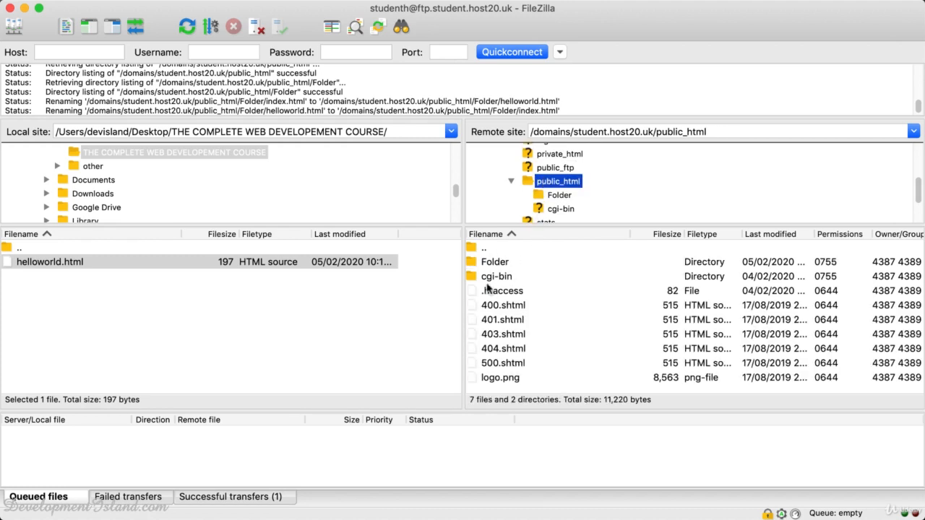
double_click(477, 263)
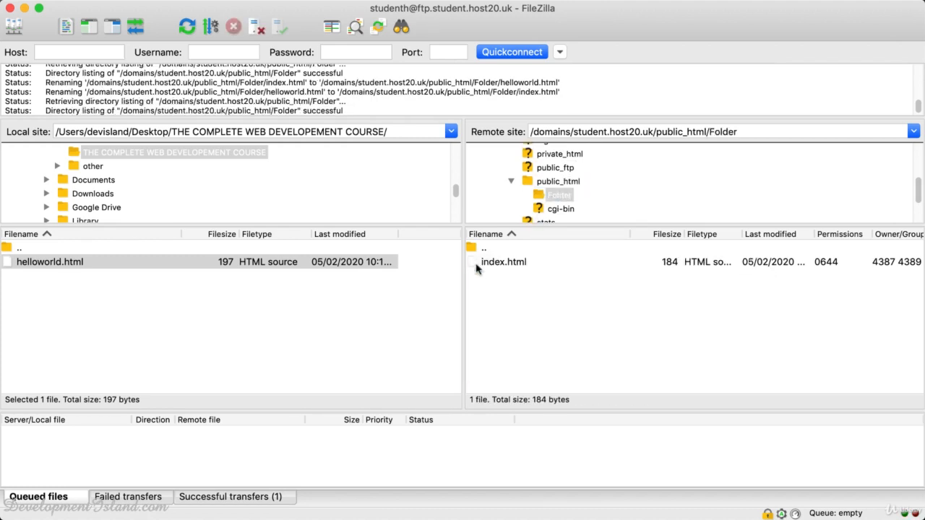
click(493, 263)
drag(493, 262, 533, 160)
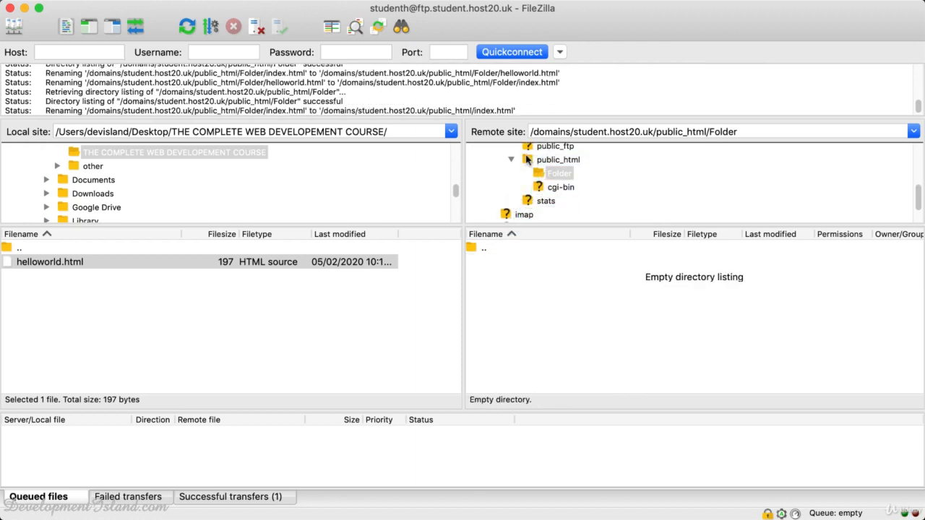
Step: Delete the directory named Folder from the remote public_html folder
click(531, 159)
right_click(482, 263)
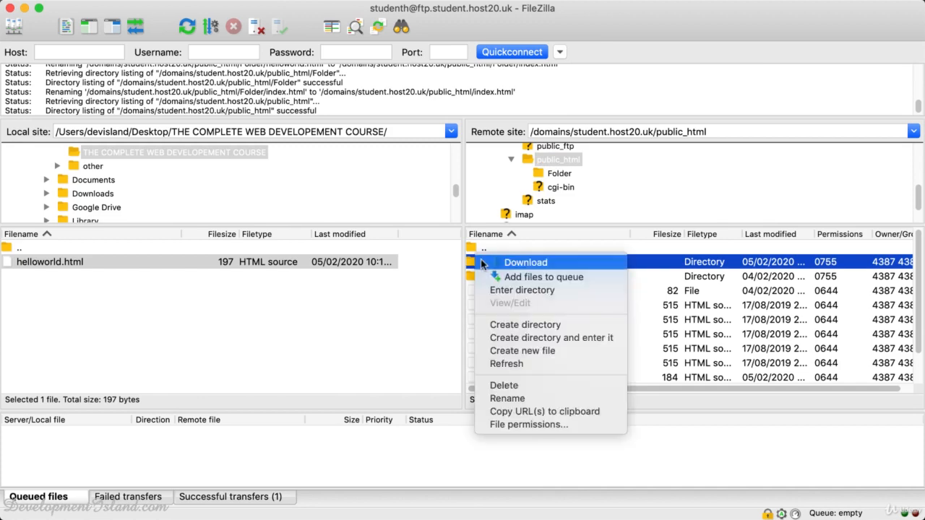
click(505, 385)
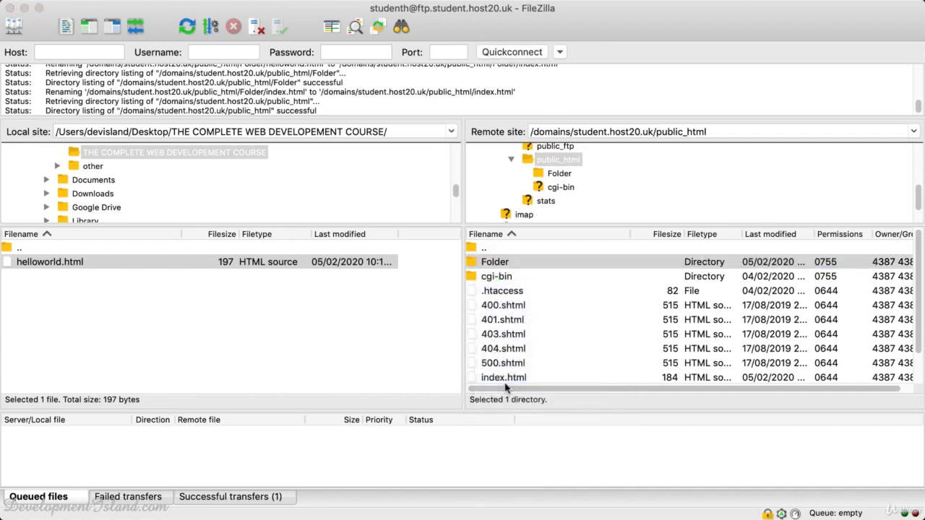
click(571, 192)
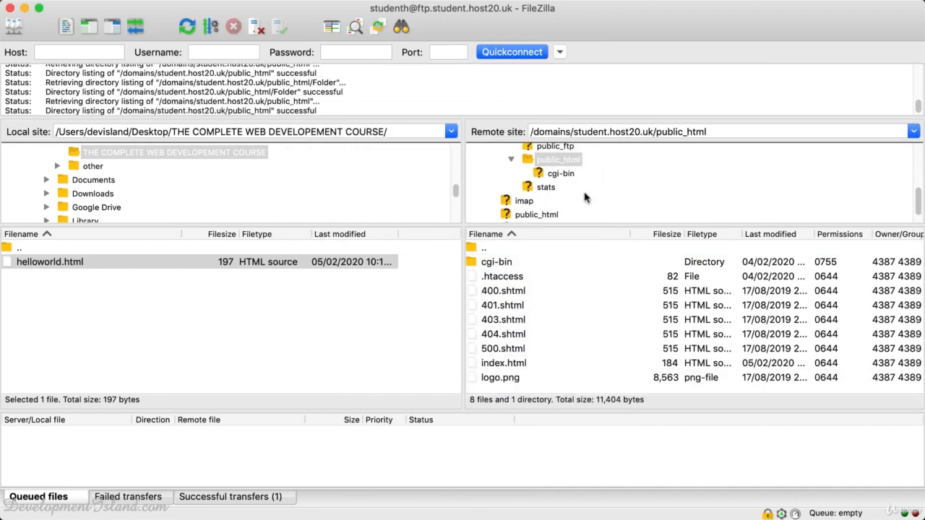
Step: Switch to Chrome and load the site root student.host20.uk without the /Folder/ path
key(super+Tab)
drag(253, 44, 343, 43)
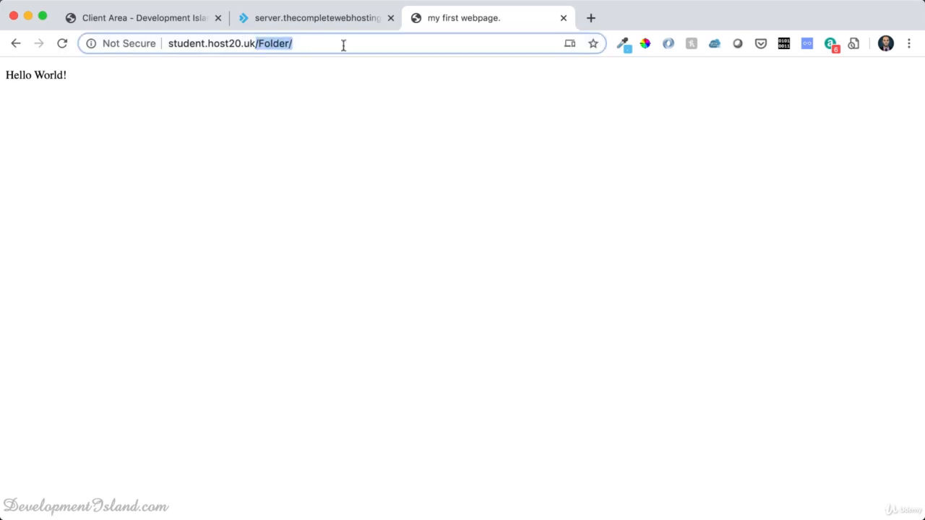
key(BackSpace)
key(Return)
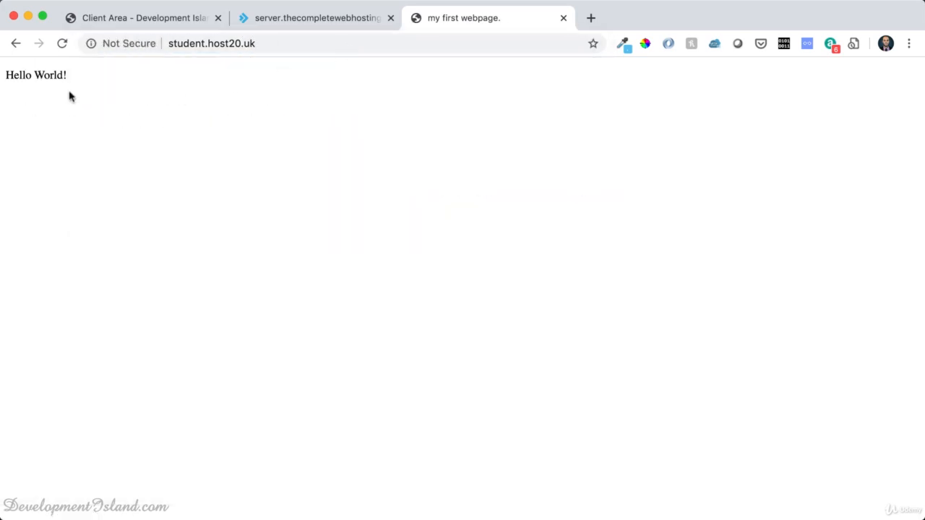
Step: In FileZilla, open index.html from the remote public_html folder for viewing and editing
key(super+Tab)
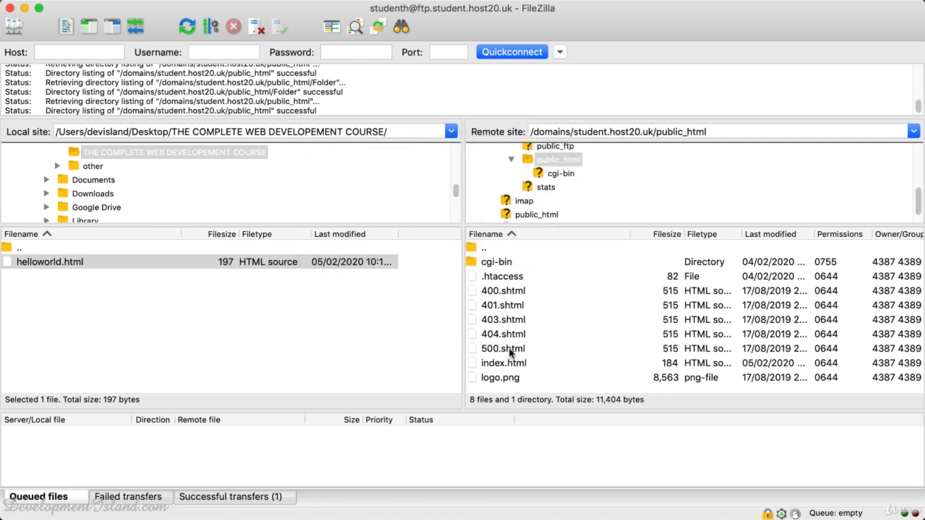
click(506, 365)
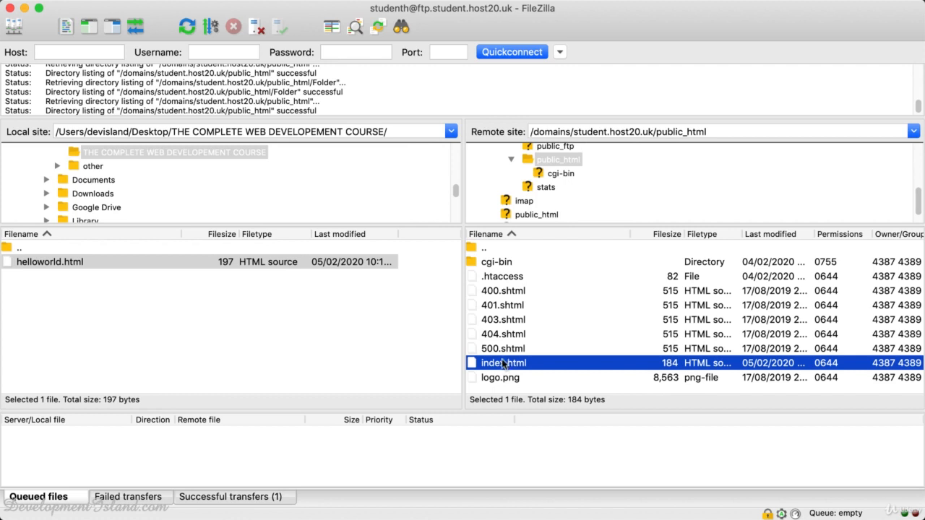
right_click(504, 364)
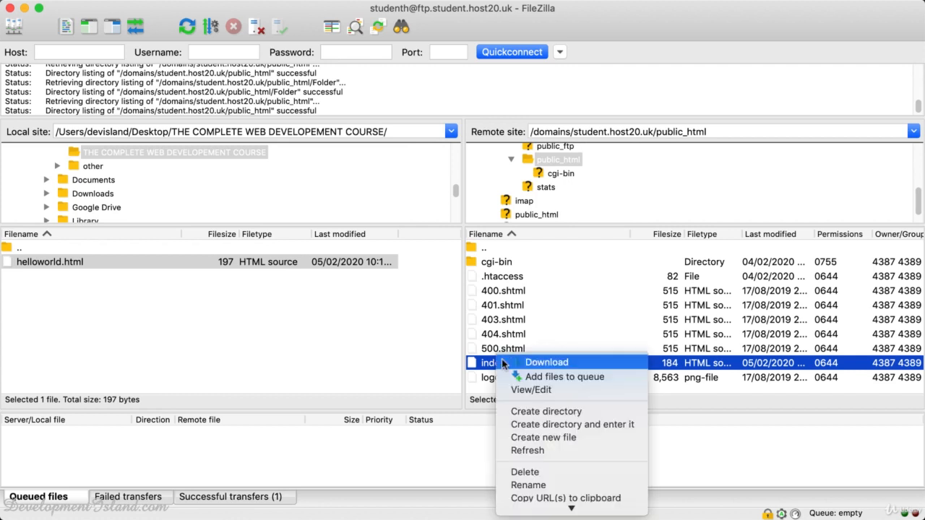
click(548, 391)
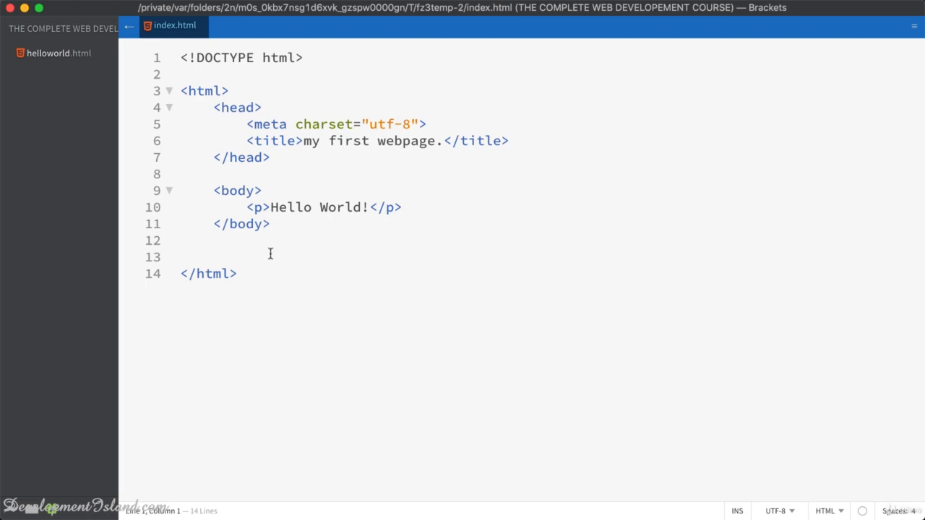
Step: Change the paragraph text in index.html to "Hello There!", save it, and upload the changed file back to the server from FileZilla
double_click(334, 207)
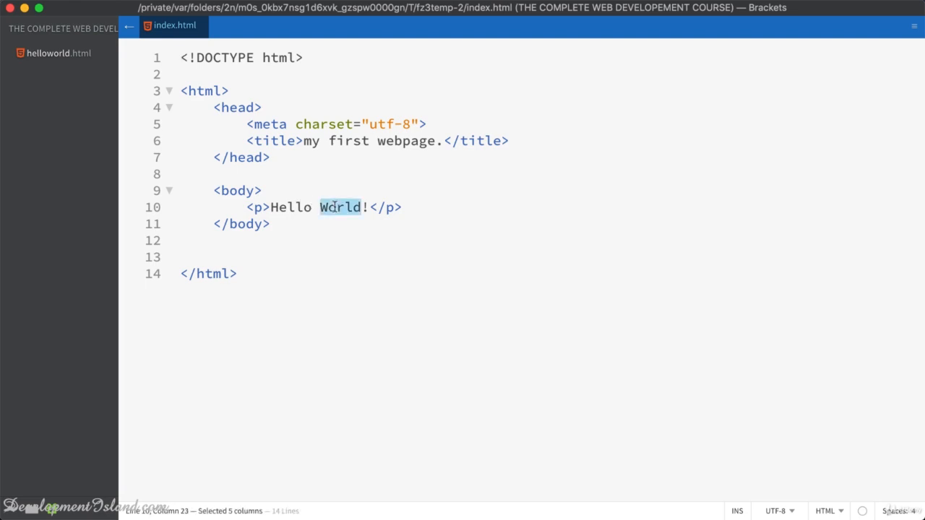
text(There)
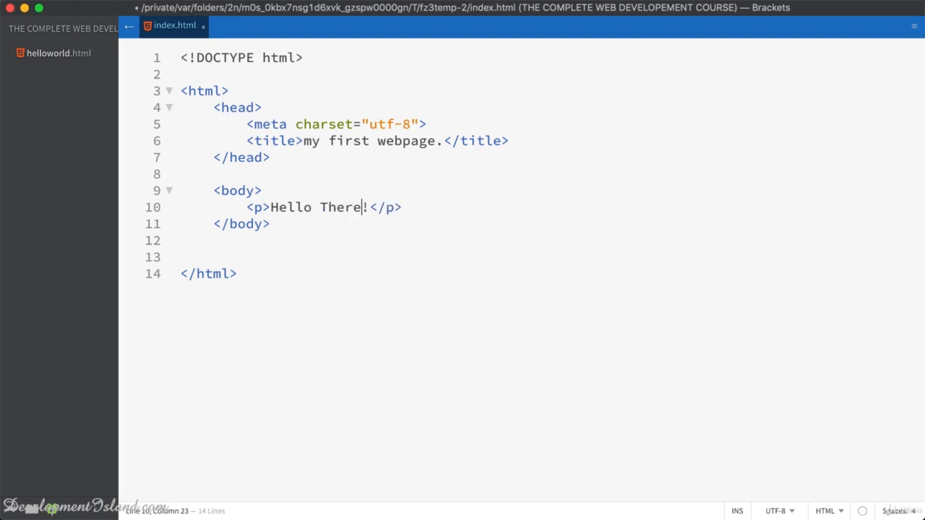
key(super+s)
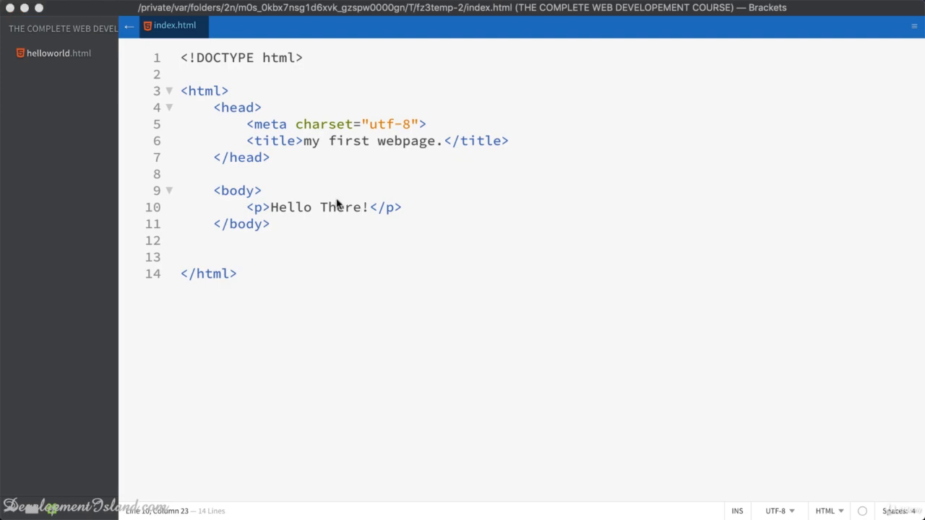
key(super+Tab)
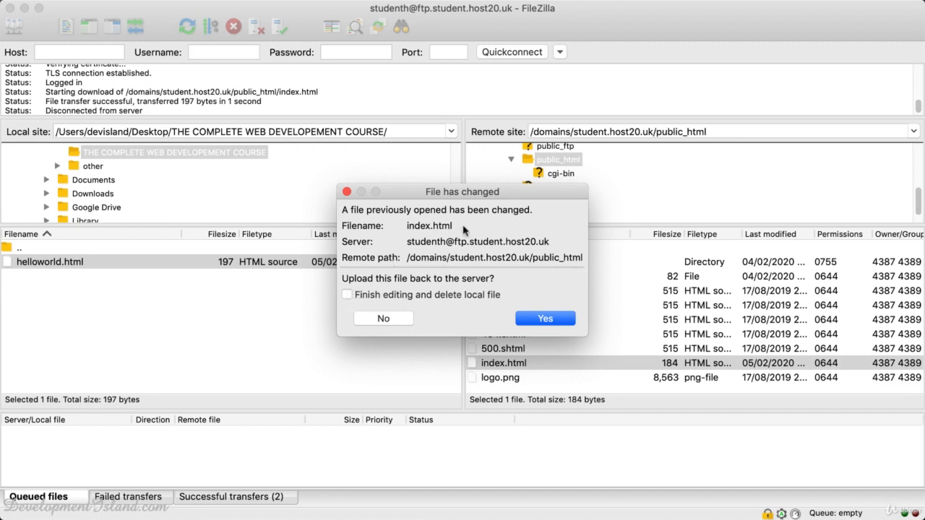
click(545, 318)
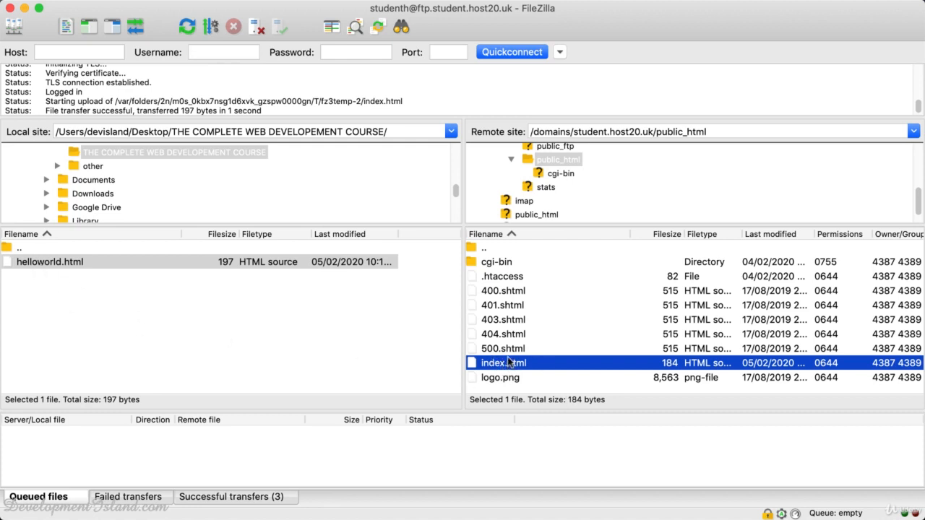
Step: Switch to Chrome and reload student.host20.uk to check the edited page
key(super+Tab)
key(super+Tab)
key(super+Tab)
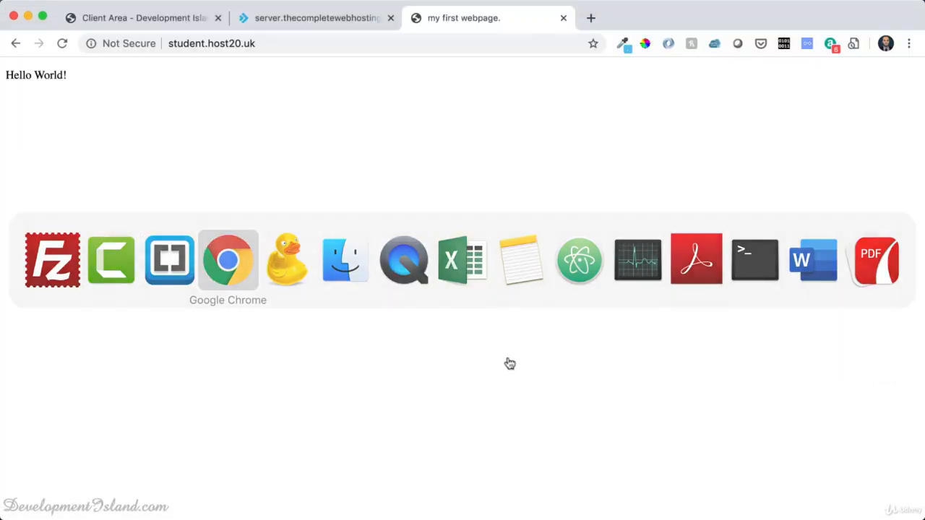
click(62, 45)
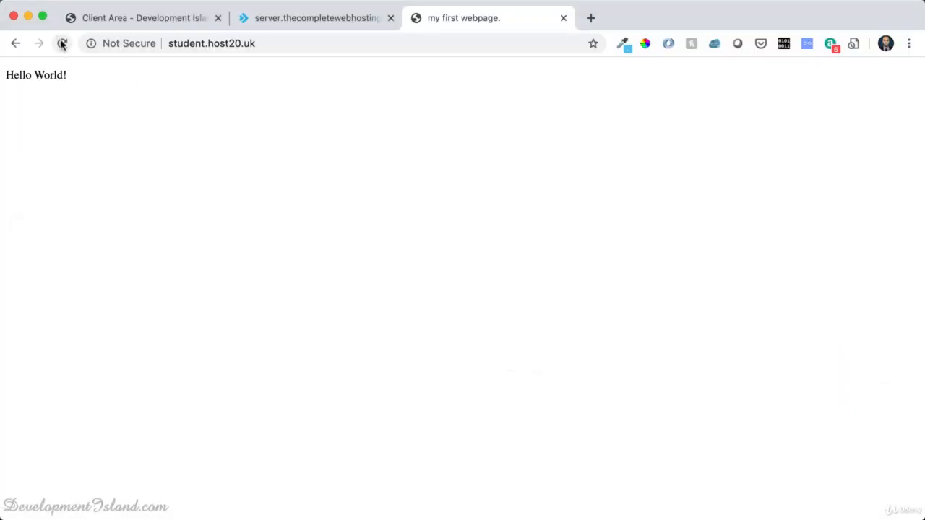
click(62, 45)
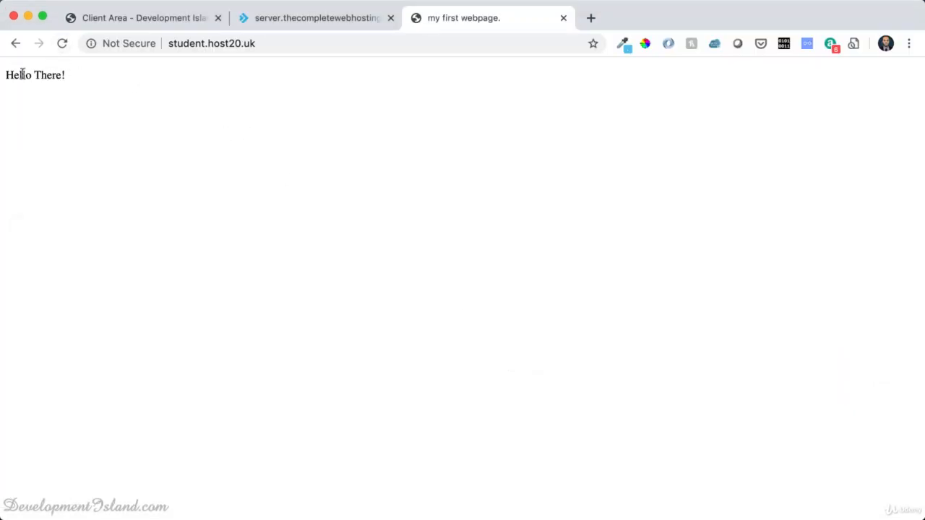
key(super+Tab)
key(super+Tab)
key(super+Tab)
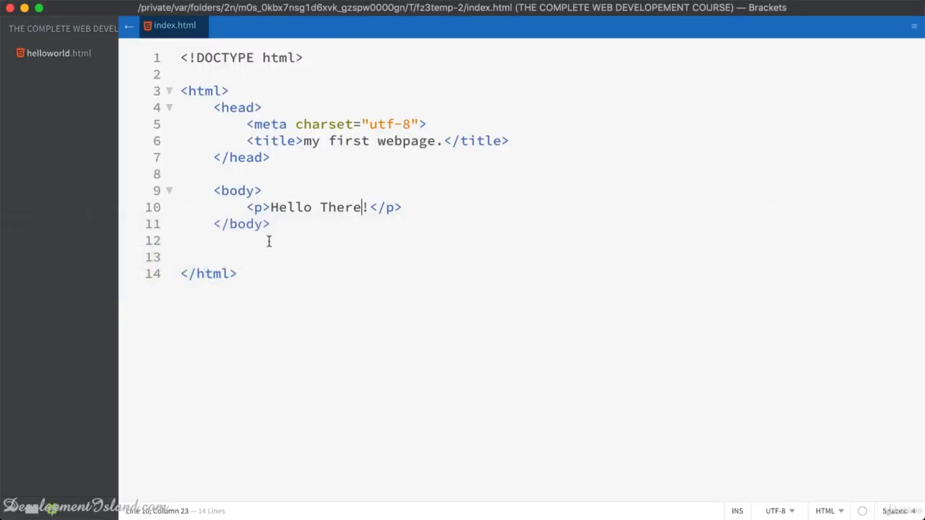
key(super+Tab)
key(super+Tab)
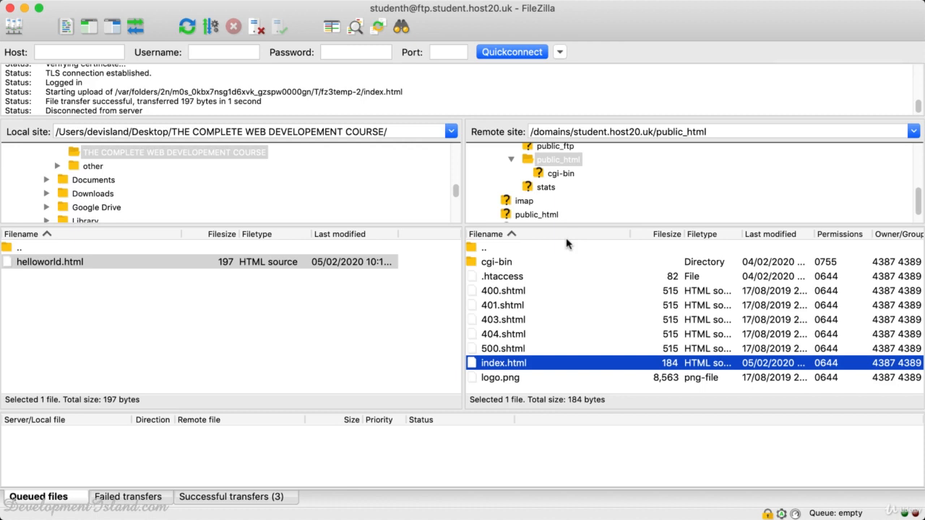
Step: Switch to Finder and open the file info of helloworld.html
key(super+Tab)
key(super+Tab)
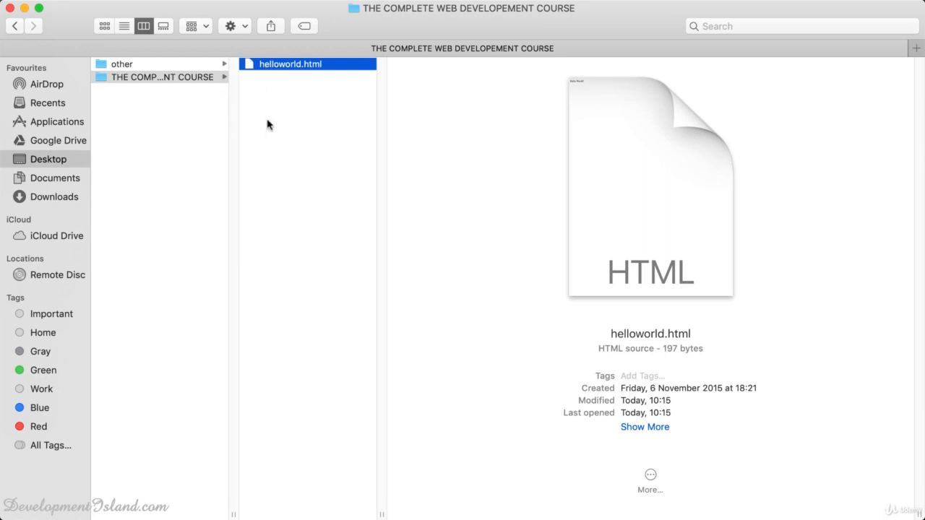
right_click(279, 64)
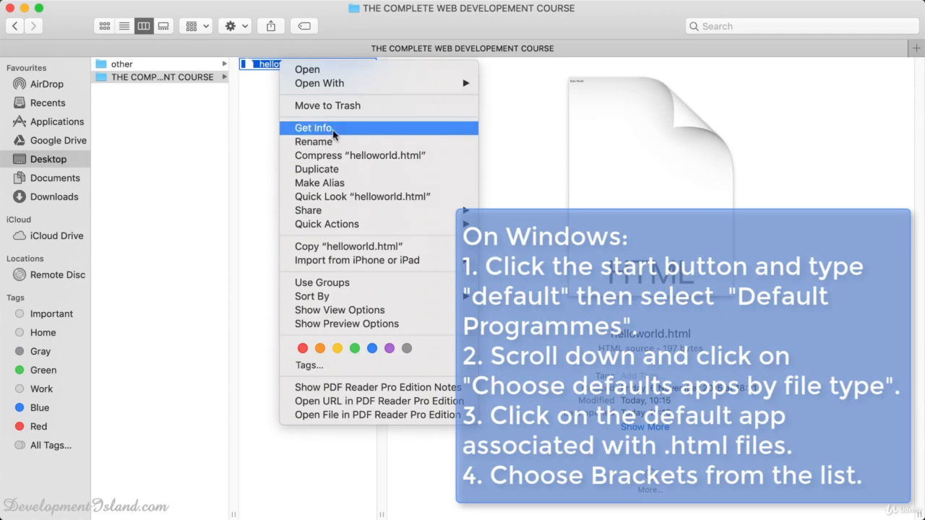
click(312, 128)
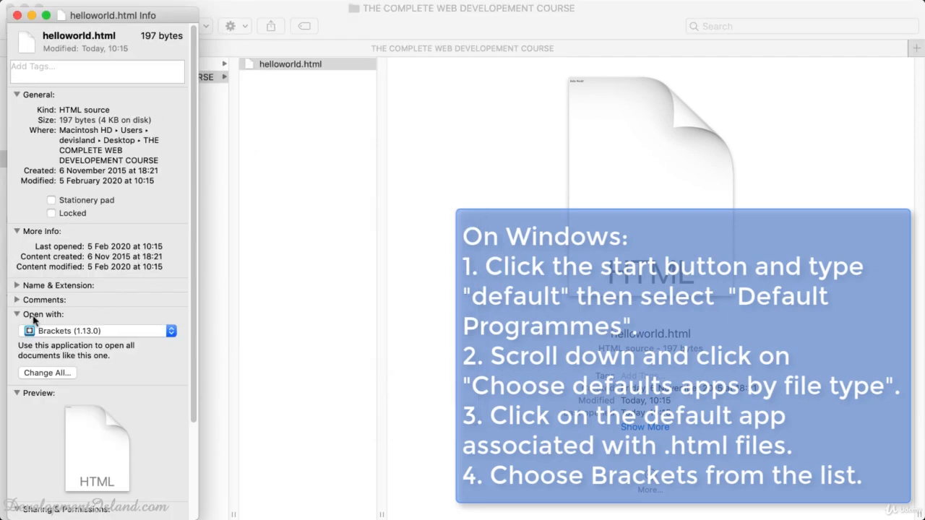
Step: Make Brackets (1.13.0) the default application for all .html documents and close the file info
click(65, 332)
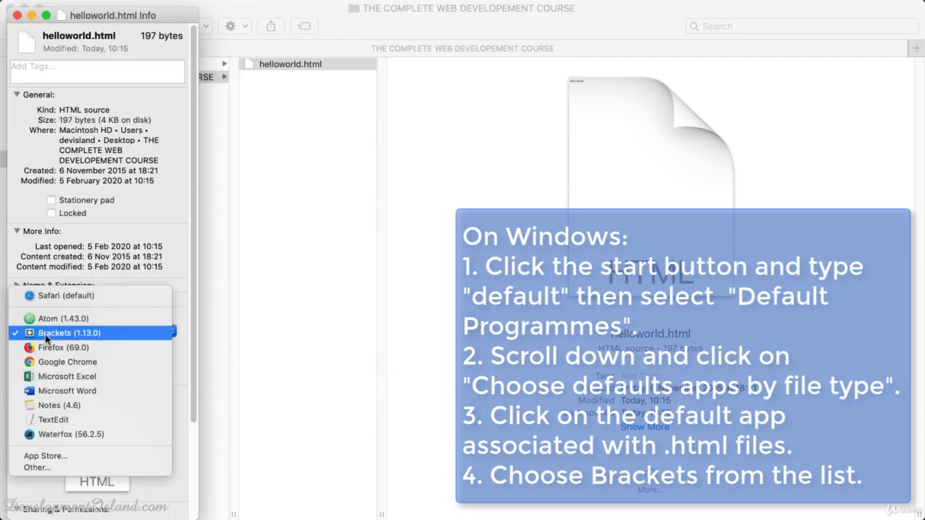
click(46, 334)
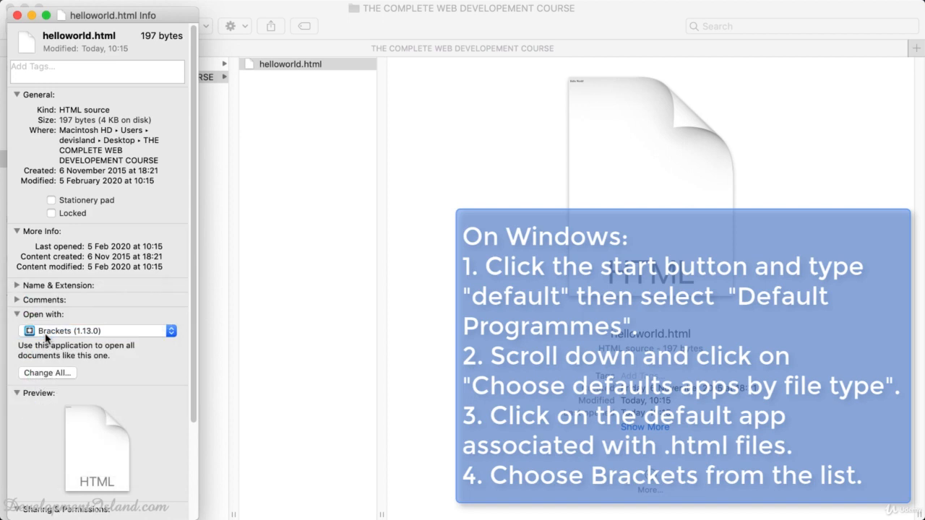
click(40, 376)
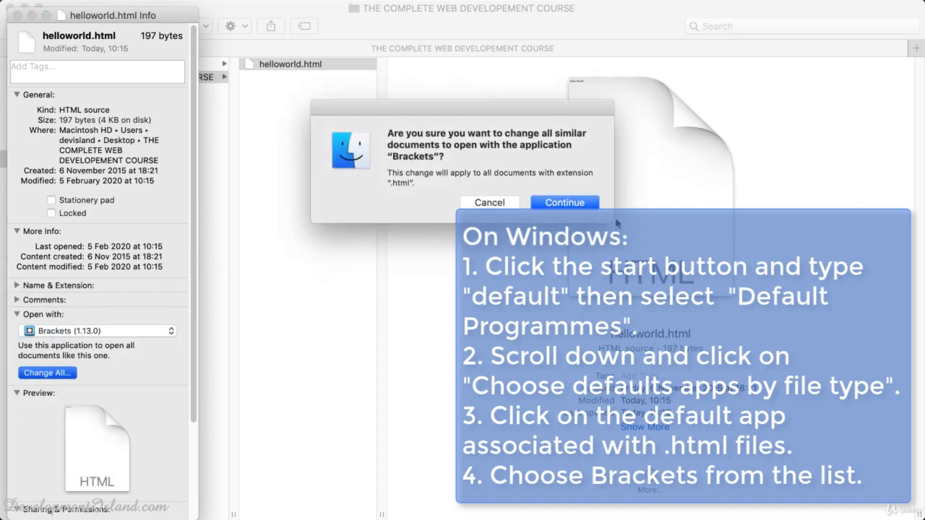
click(587, 206)
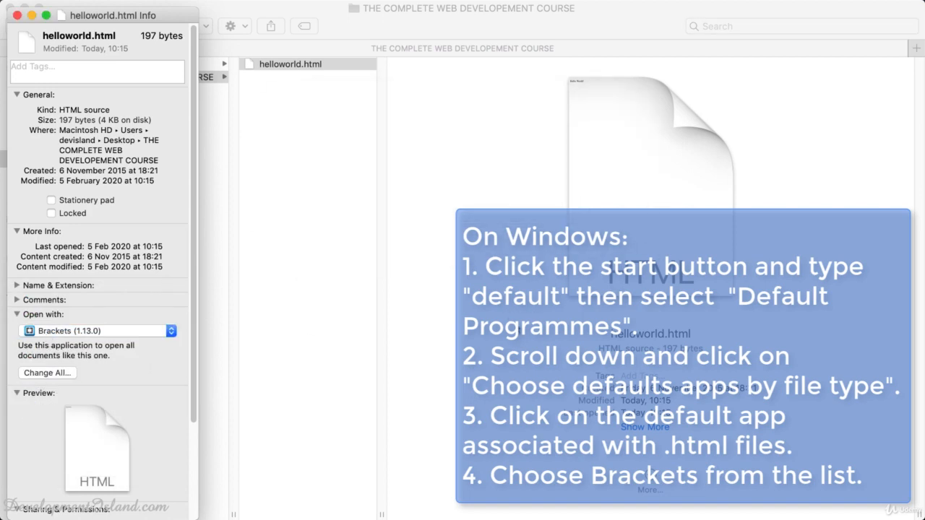
click(17, 15)
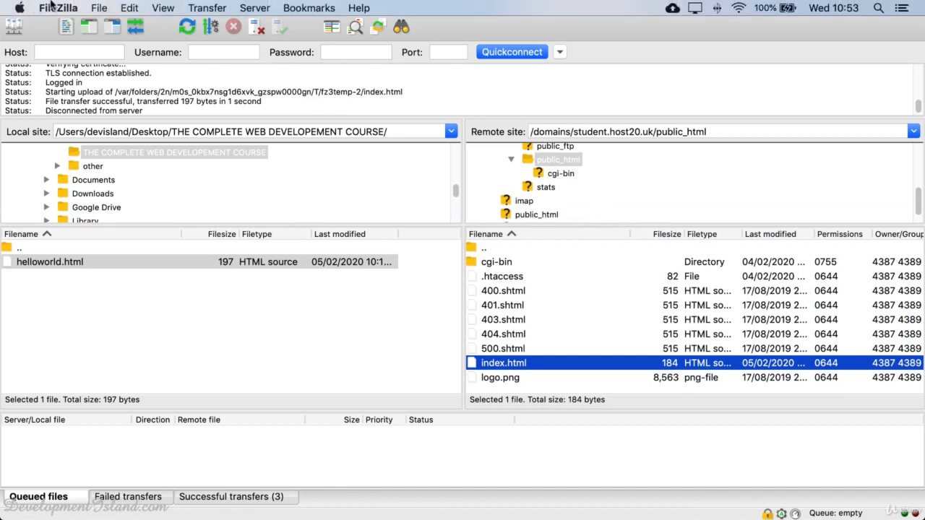
Step: In FileZilla, open the Filetype associations settings and examine the custom association entry
click(52, 12)
click(61, 48)
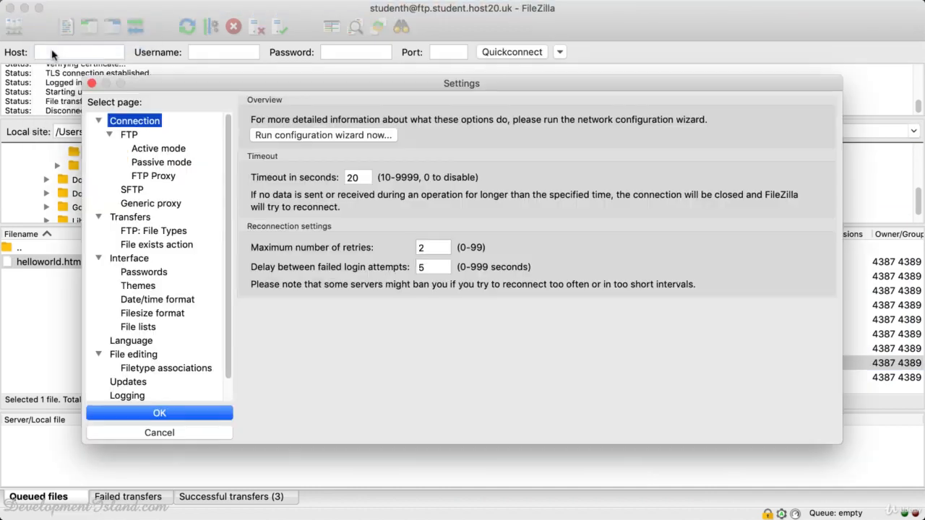
click(142, 370)
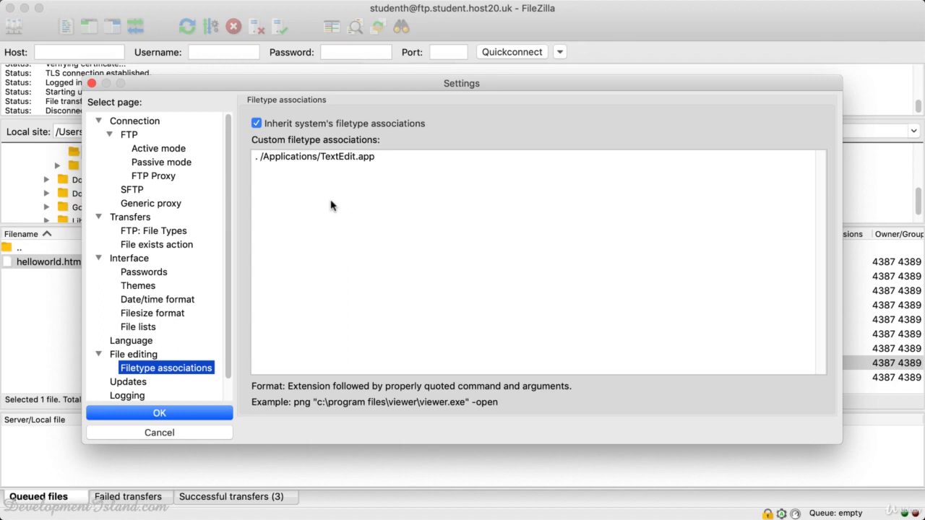
click(505, 299)
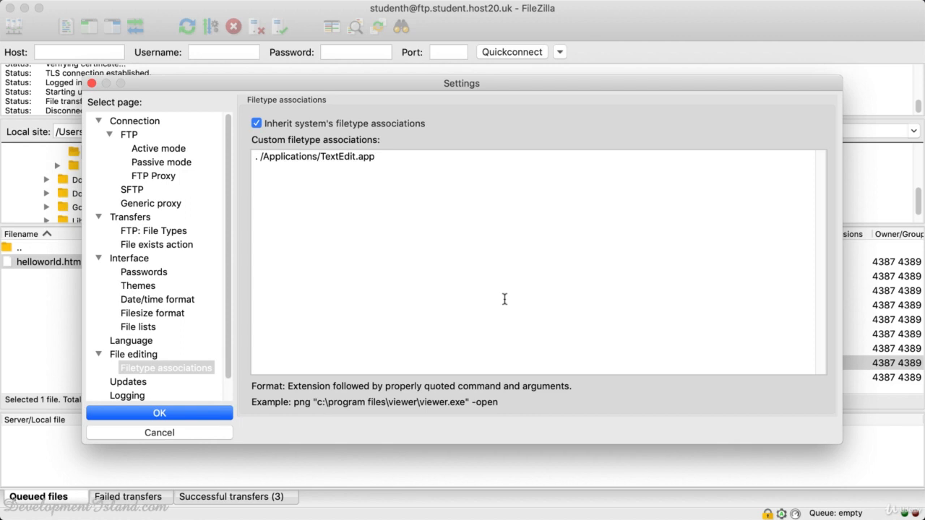
drag(377, 158, 252, 157)
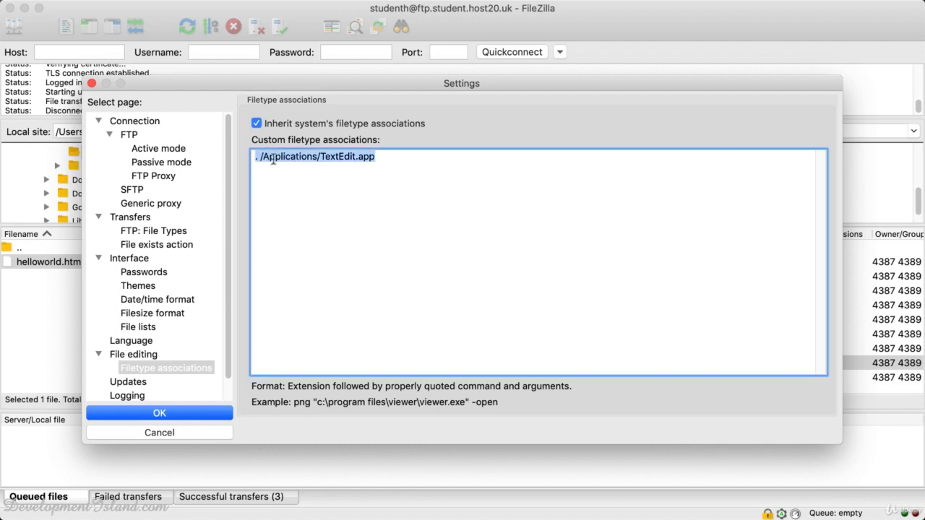
click(270, 164)
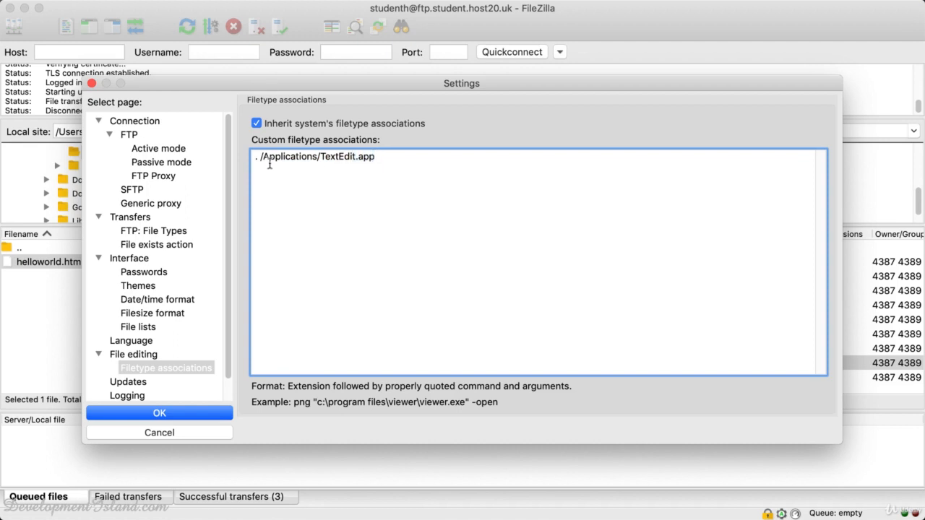
drag(270, 165, 247, 159)
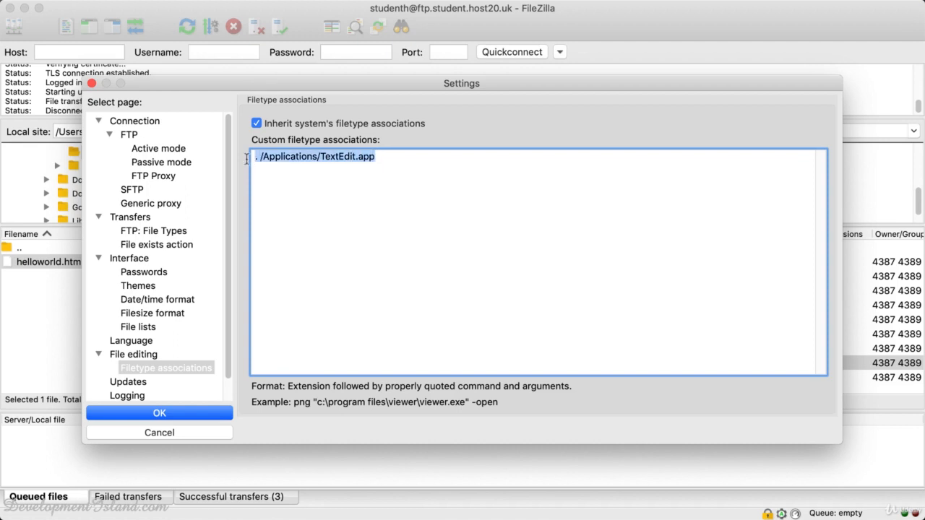
click(339, 158)
drag(319, 156, 239, 156)
click(388, 154)
click(373, 166)
Step: Replace TextEdit with Brackets in the custom filetype association so it reads /Applications/Brackets.app, and save the settings
double_click(336, 156)
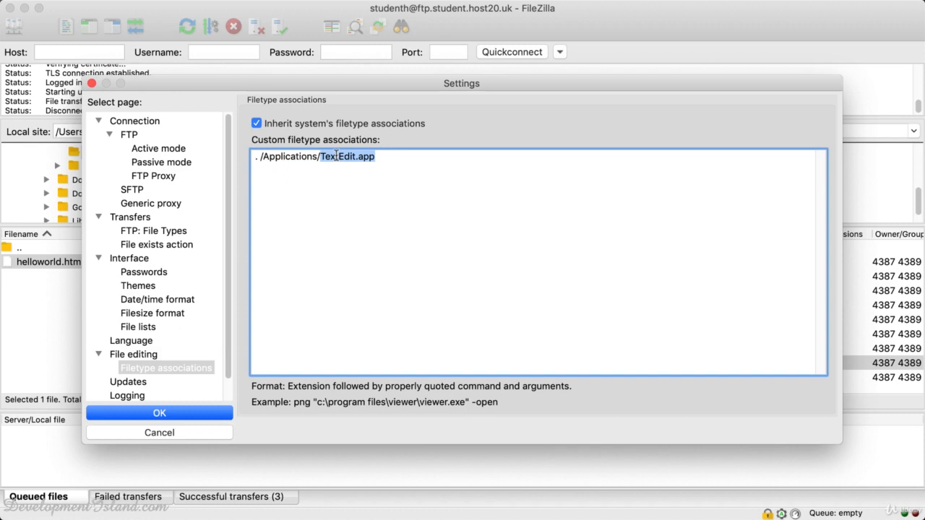
drag(357, 156, 320, 156)
text(Brackets)
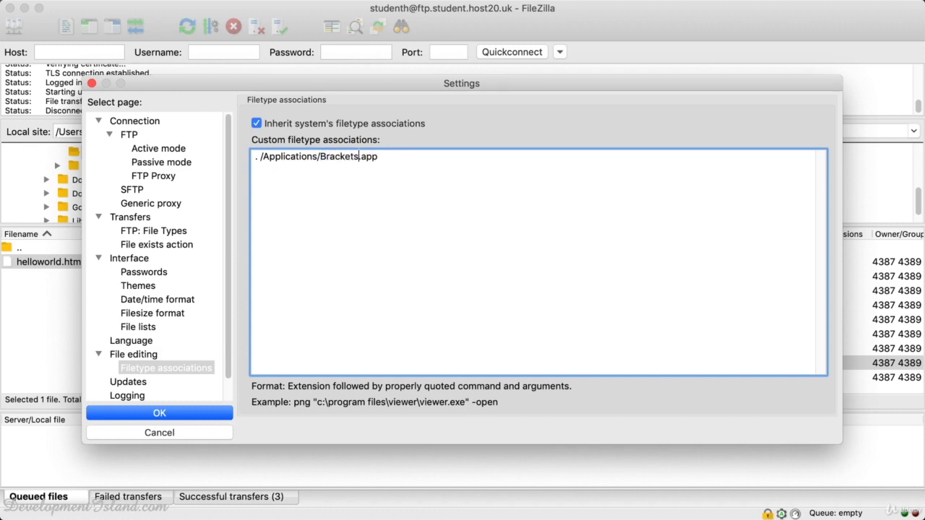
click(400, 159)
drag(400, 159, 226, 152)
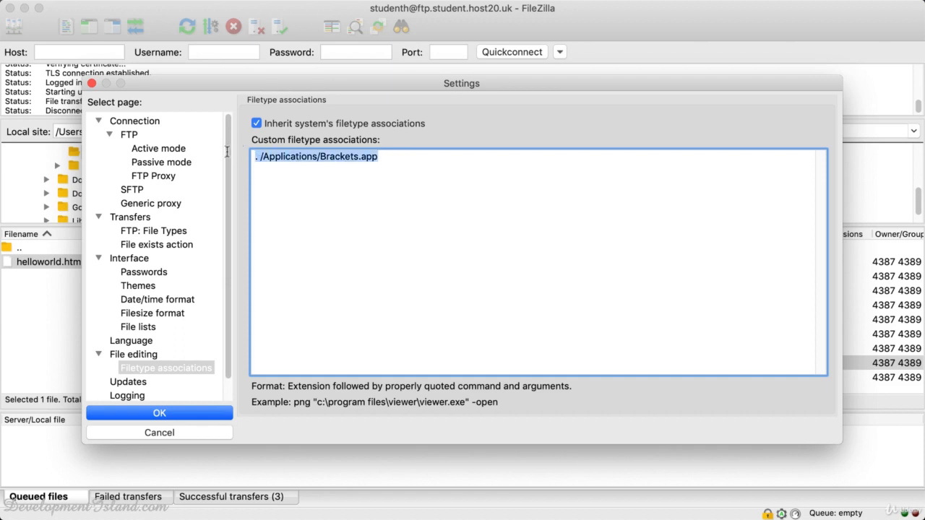
text(C:\Program Files\Brackets\Brackets.exe)
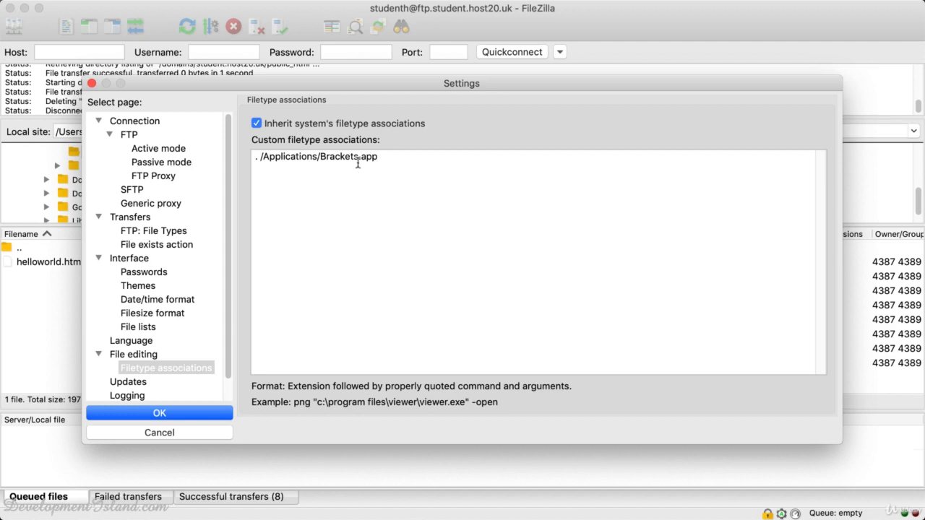
click(160, 413)
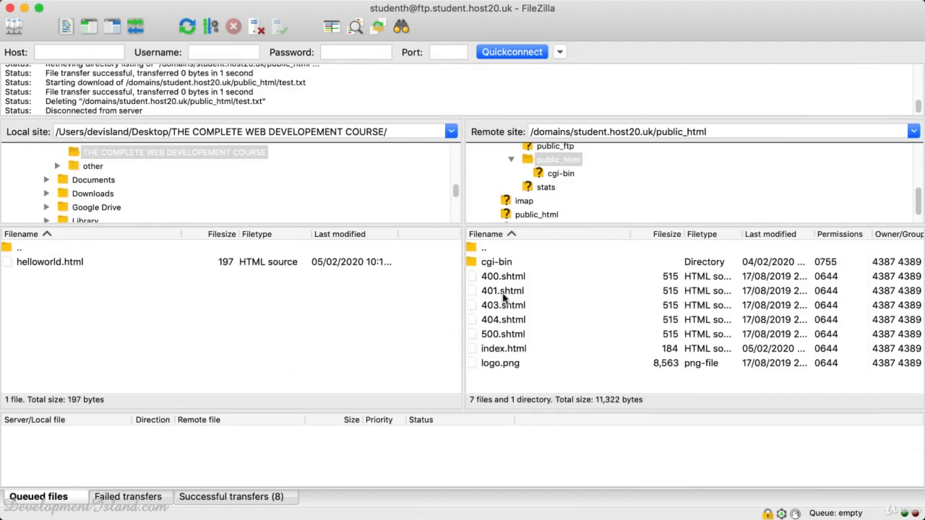
Step: Open index.html from the remote public_html folder for viewing and editing
click(499, 366)
right_click(499, 367)
click(527, 393)
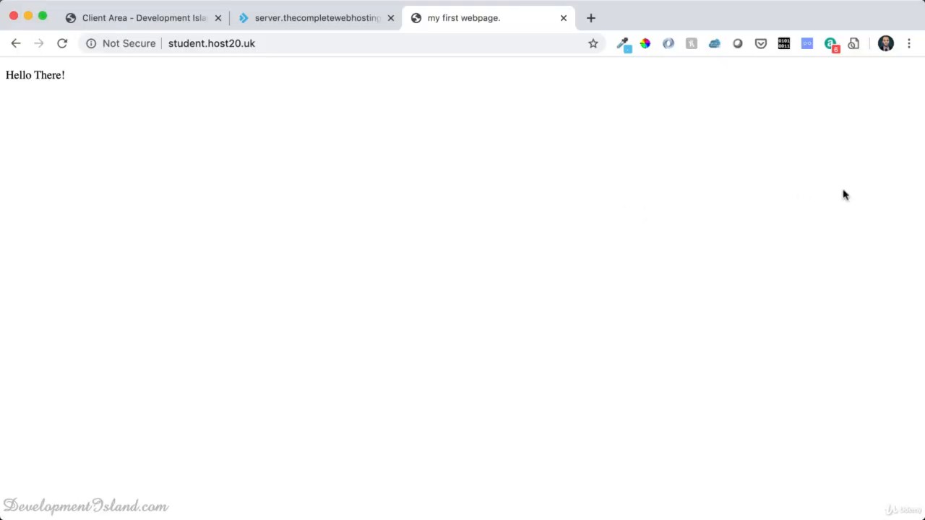
Step: Arrange the Chrome and Brackets windows side by side and hide the Brackets file sidebar
drag(908, 240, 463, 239)
click(537, 225)
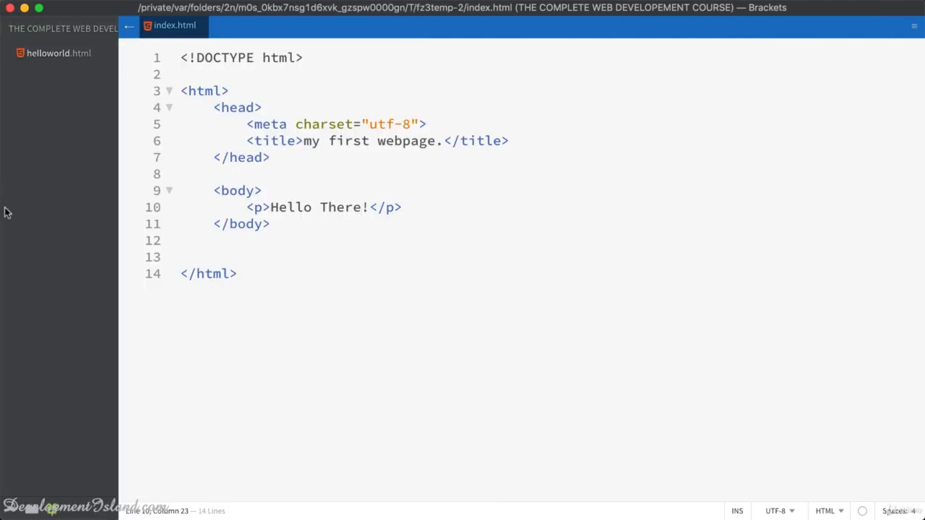
drag(1, 210, 464, 273)
click(692, 194)
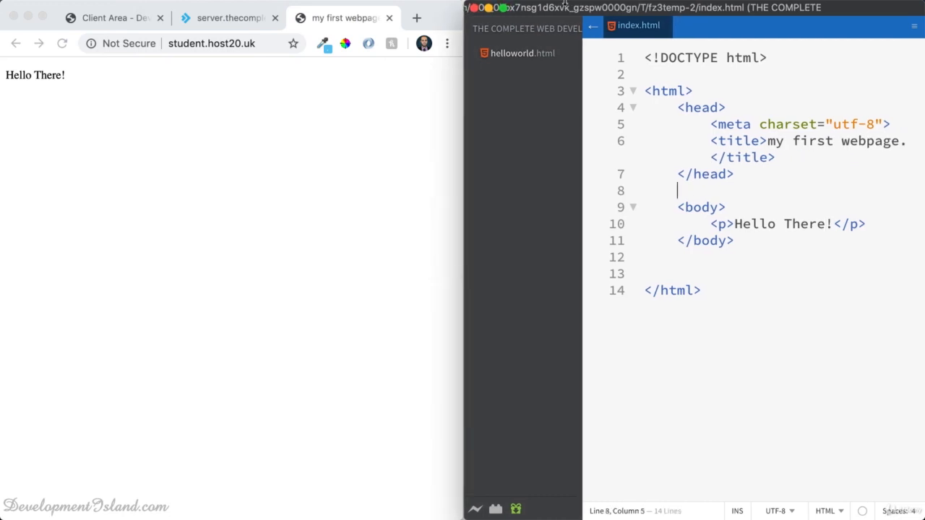
click(593, 27)
Step: Change the paragraph text in index.html to "Hello World!" and save the file
click(659, 207)
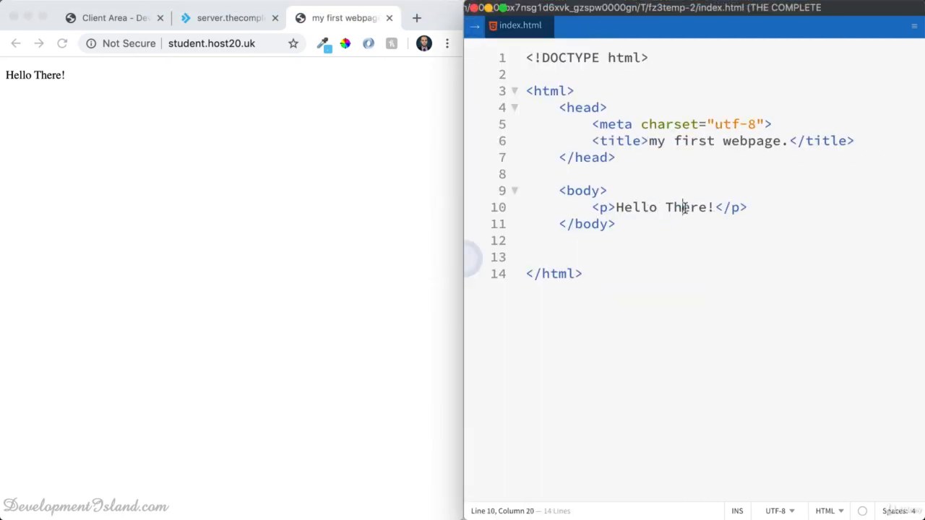
double_click(682, 207)
text(World)
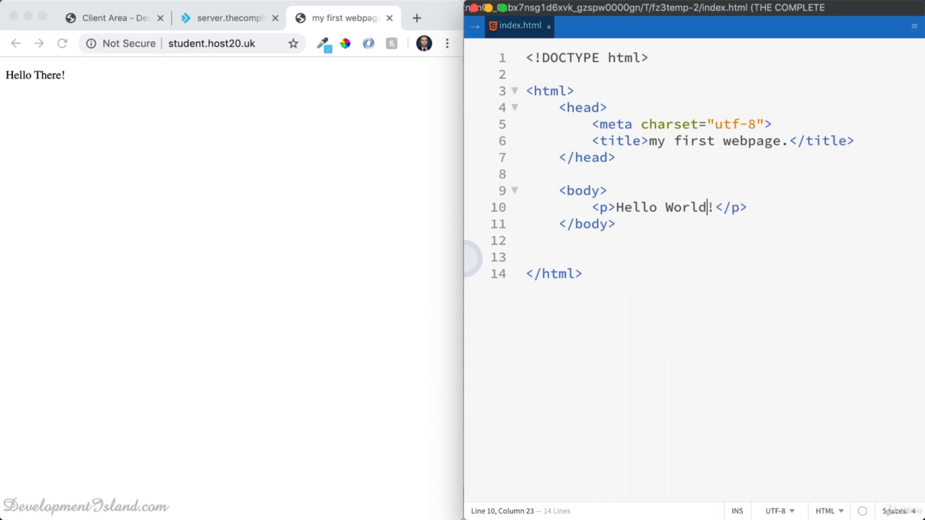
key(super+s)
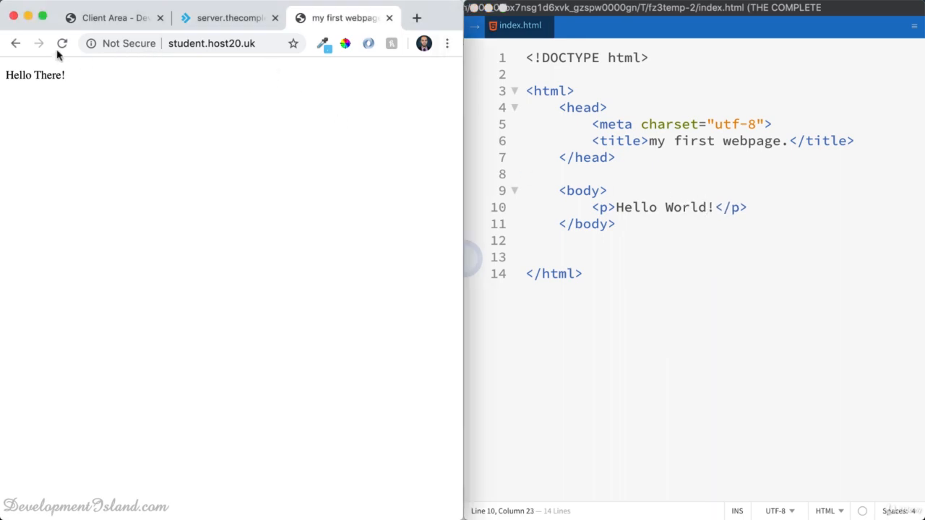
Step: Upload the changed index.html back to the server from FileZilla and reload student.host20.uk in Chrome
click(62, 43)
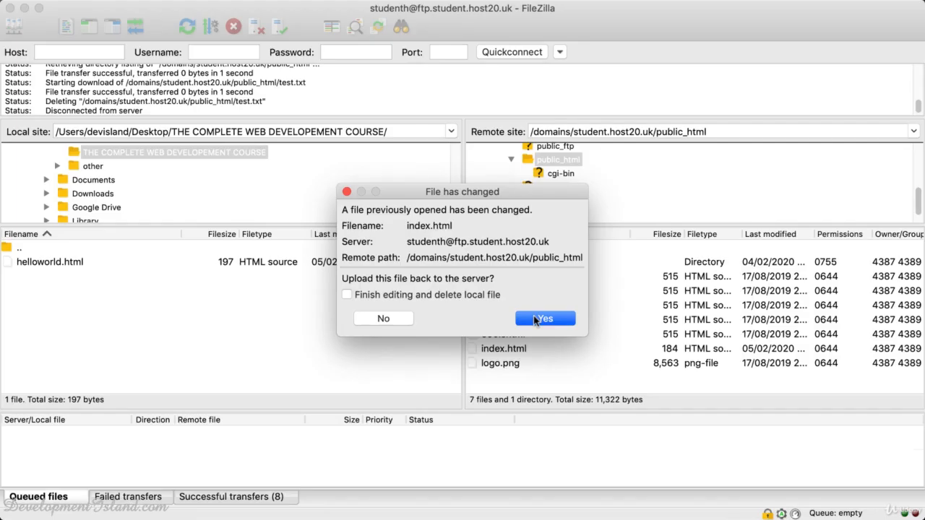
click(535, 320)
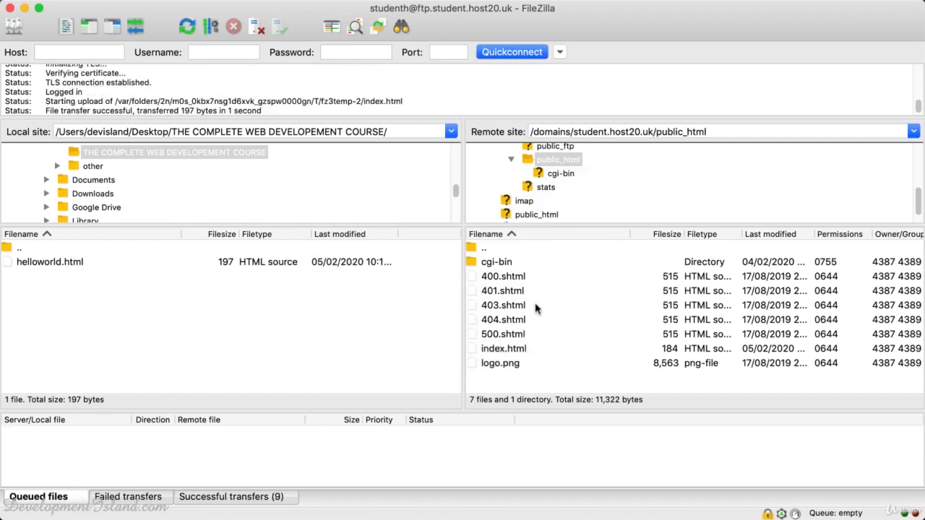
key(super+Tab)
click(62, 43)
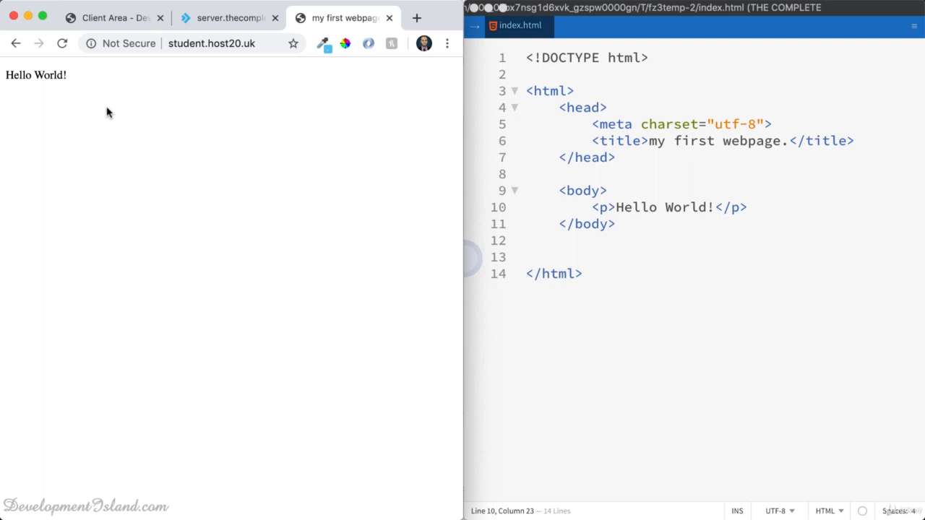
Step: Switch to FileZilla and create a new empty file named .htaccess in the remote public_html folder
mouse_move(573, 515)
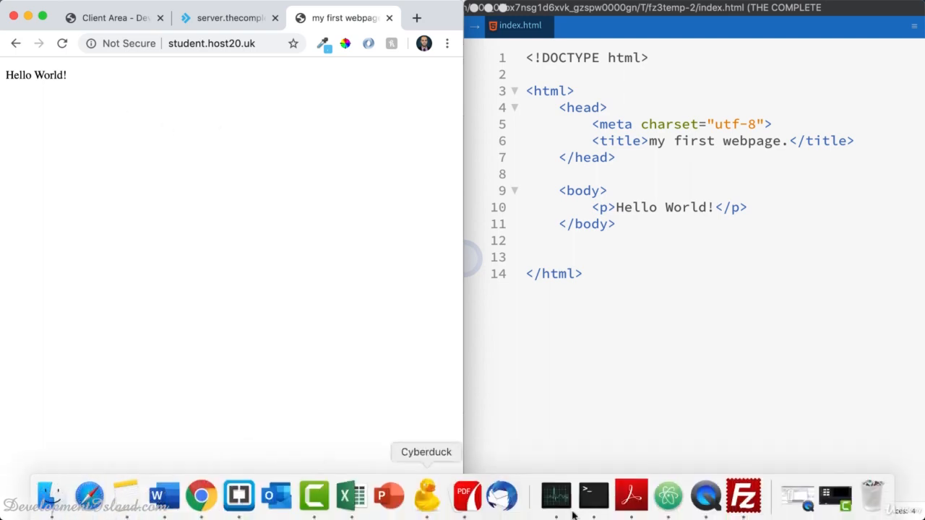
click(744, 496)
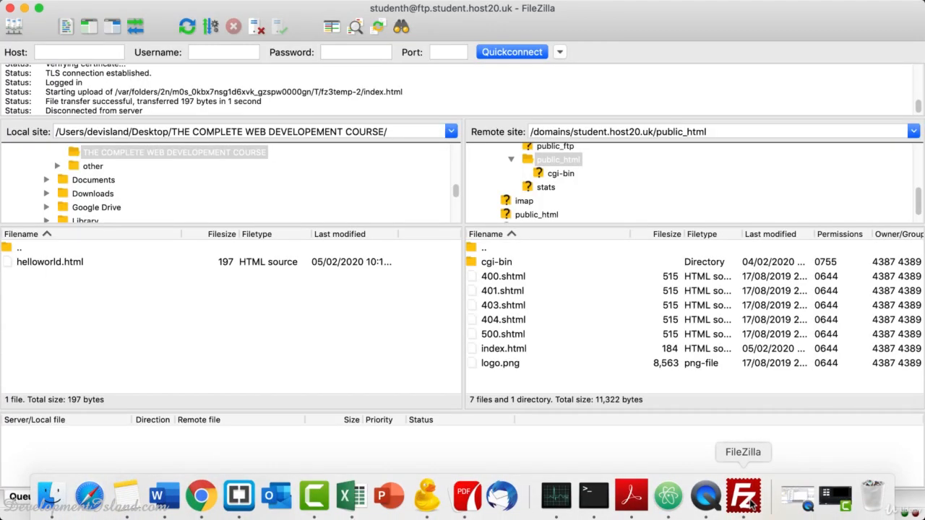
right_click(508, 372)
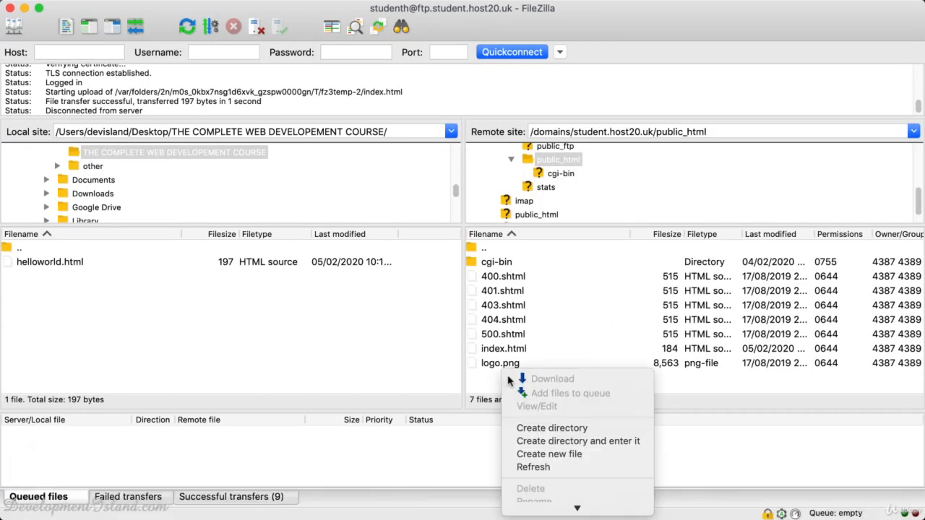
click(533, 454)
text(.ht)
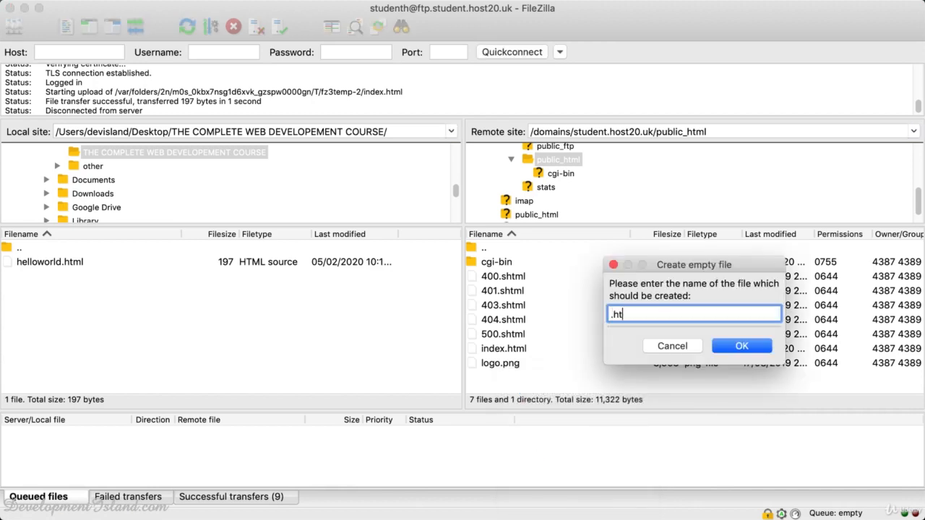
text(access)
click(733, 346)
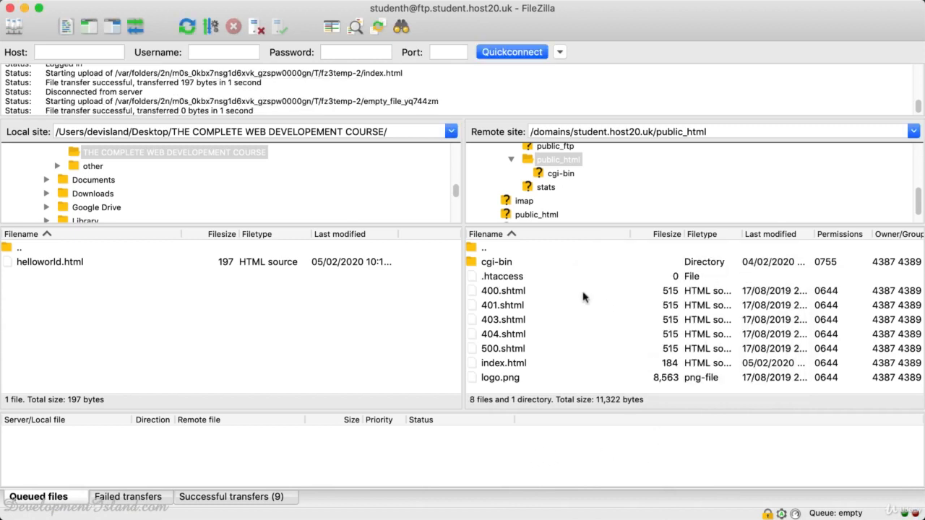
Step: Open the remote .htaccess file for viewing and editing
click(503, 278)
right_click(504, 278)
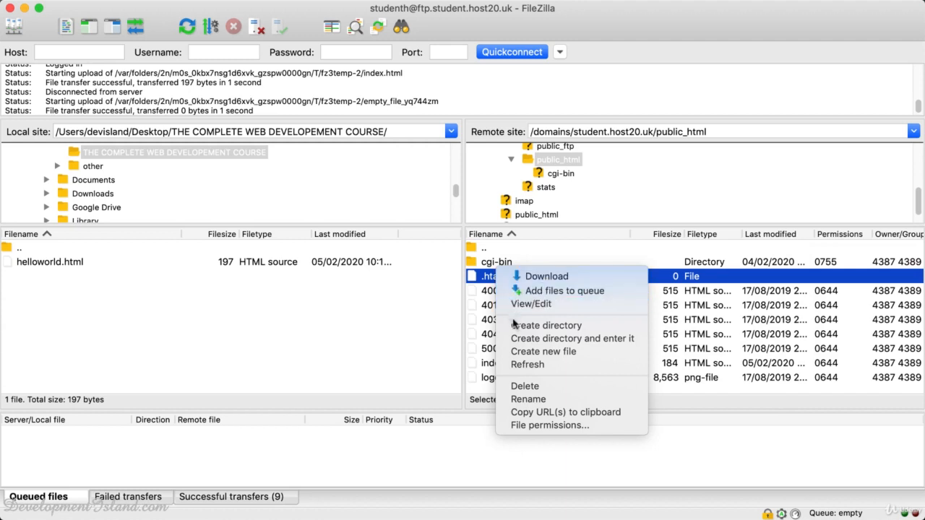
click(528, 304)
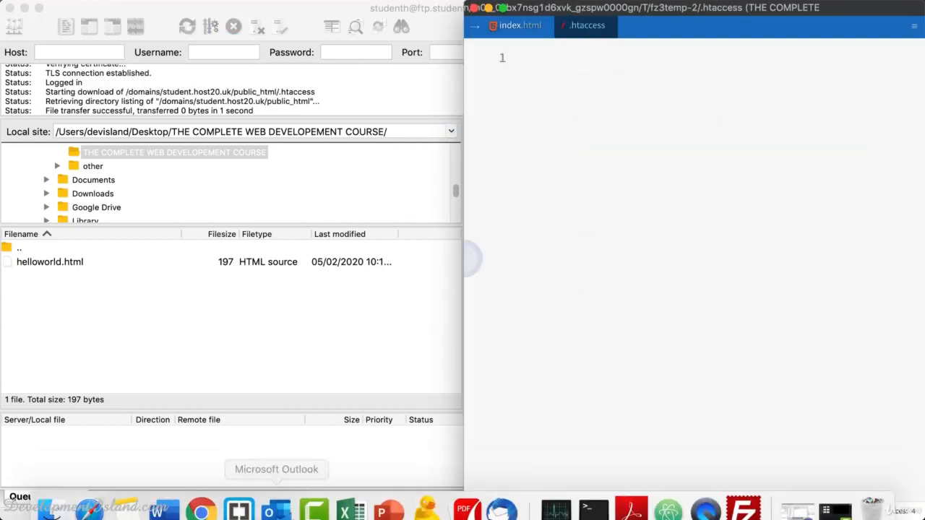
Step: Switch to Chrome and open thecompletewebhosting.com/caching.txt in a new tab
click(201, 508)
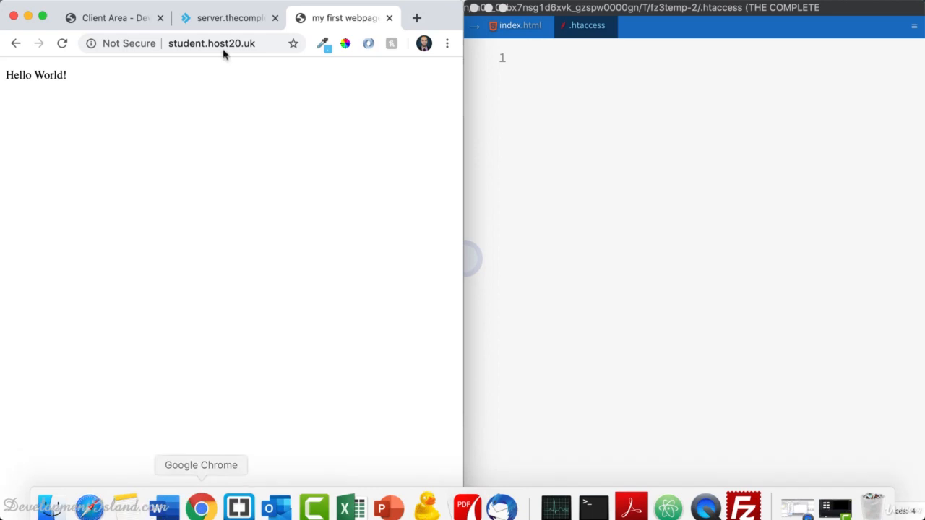
click(416, 21)
text(thecompletewebhosting.com/)
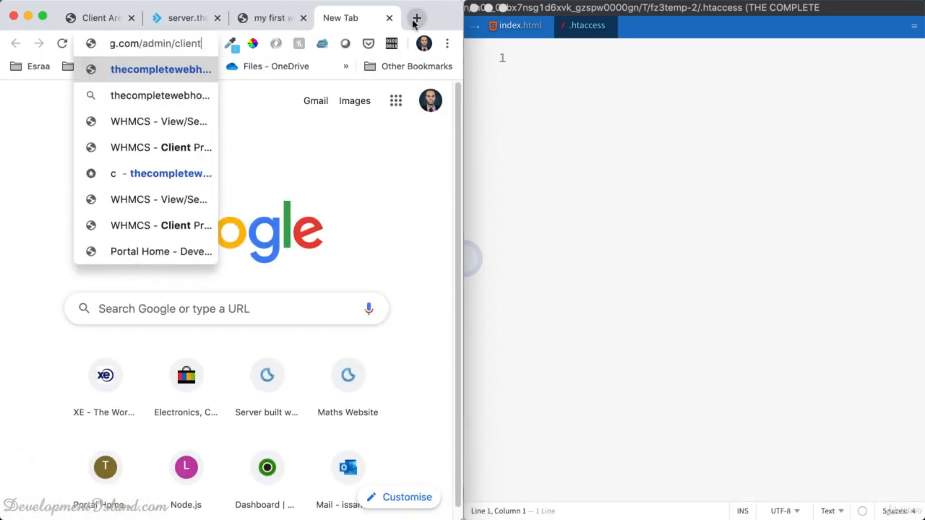
text(cas)
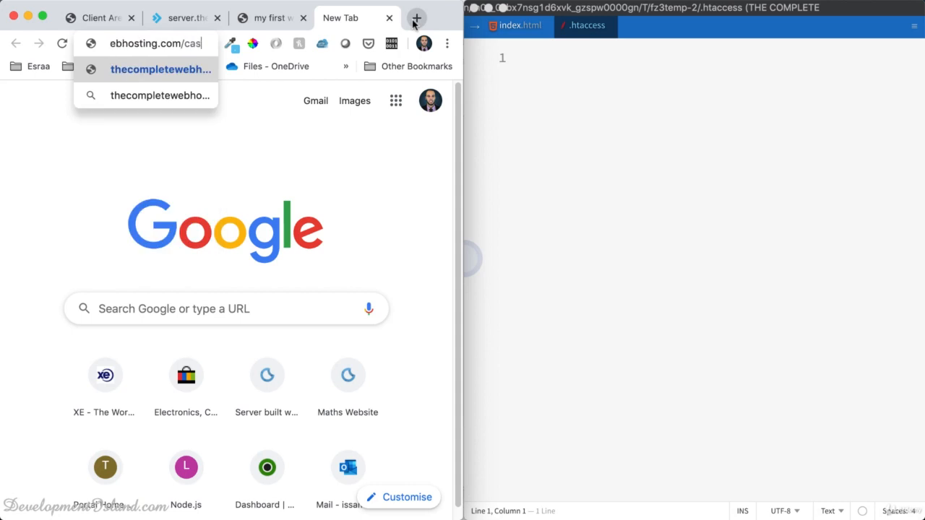
key(BackSpace)
text(ching.txt)
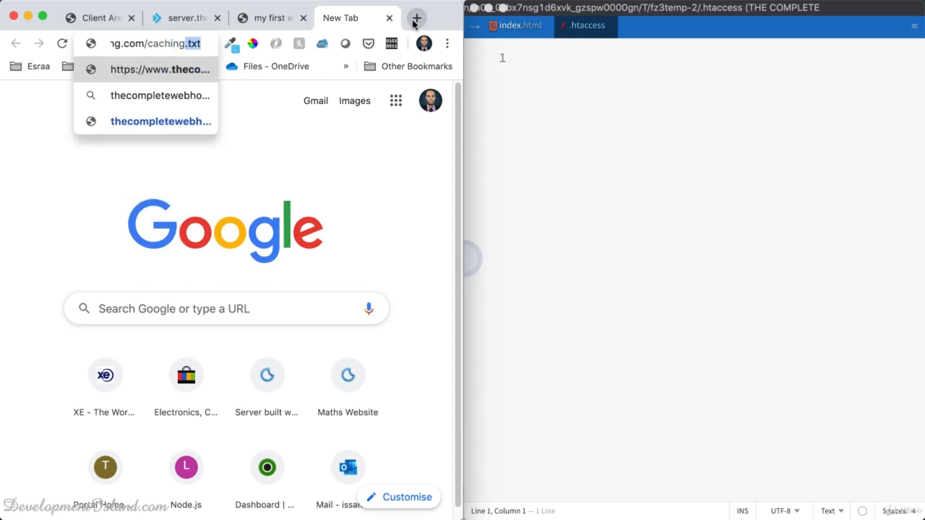
key(Return)
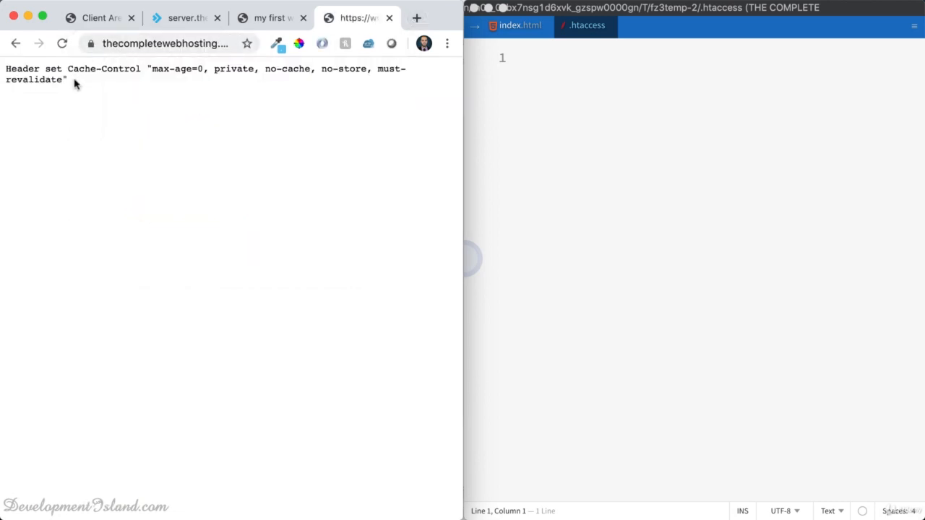
Step: Copy the whole Cache-Control header line from caching.txt, close that tab and paste the line into the empty .htaccess file in Brackets
drag(66, 79, 3, 63)
key(super+c)
key(super+w)
click(620, 124)
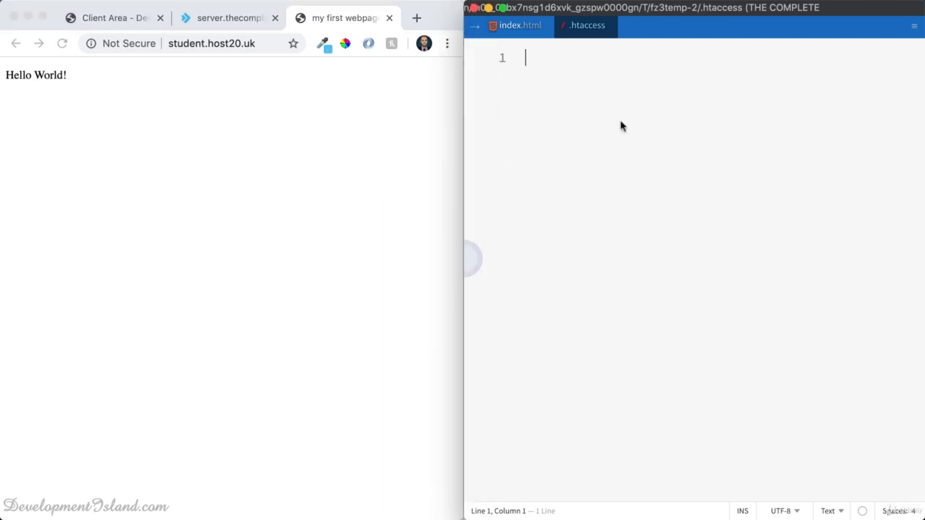
key(super+v)
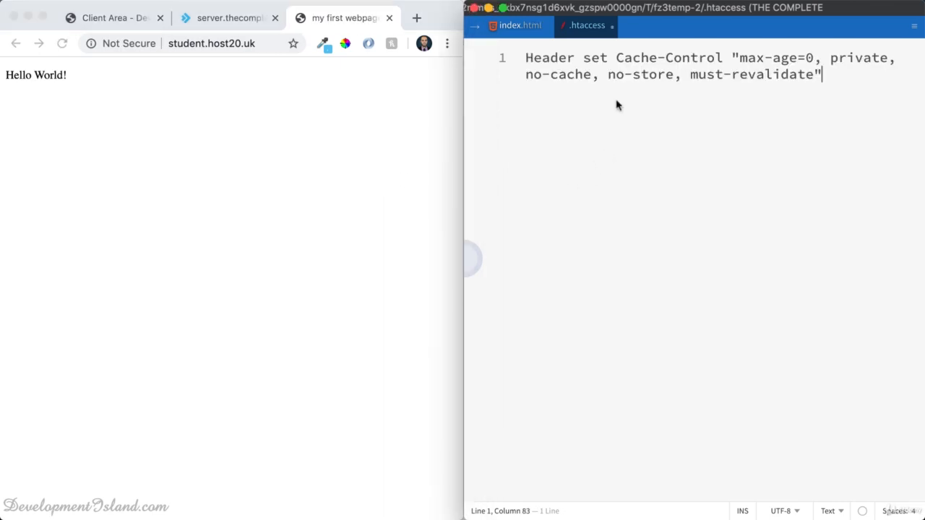
Step: Save and close .htaccess in Brackets, and upload the changed file back to the server from FileZilla
key(super+s)
key(super+w)
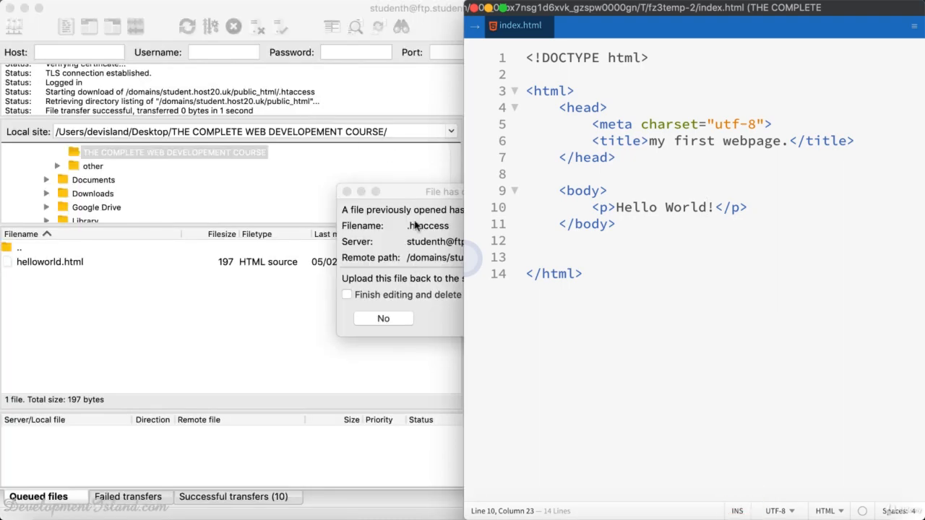
click(415, 224)
click(544, 322)
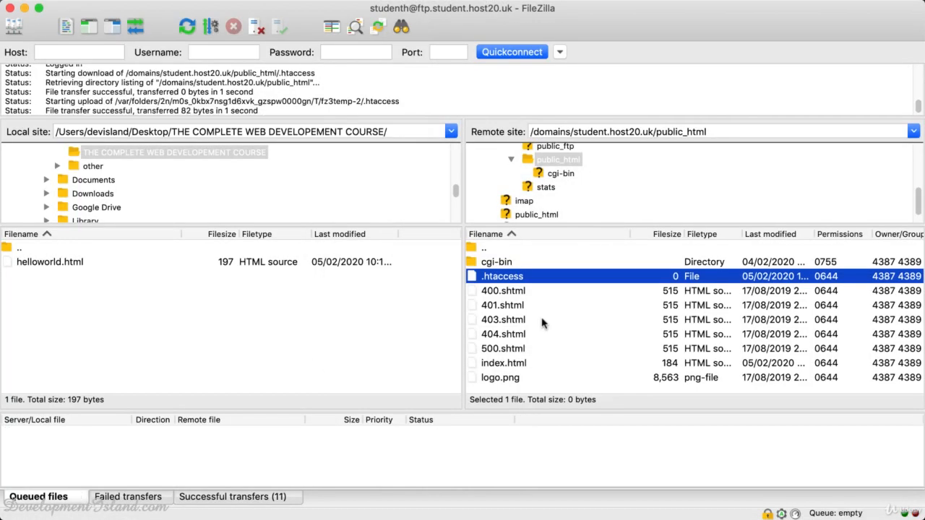
Step: Bring up the student.host20.uk page in Chrome beside index.html in Brackets, and return to the index.html code
key(super+Tab)
mouse_move(260, 508)
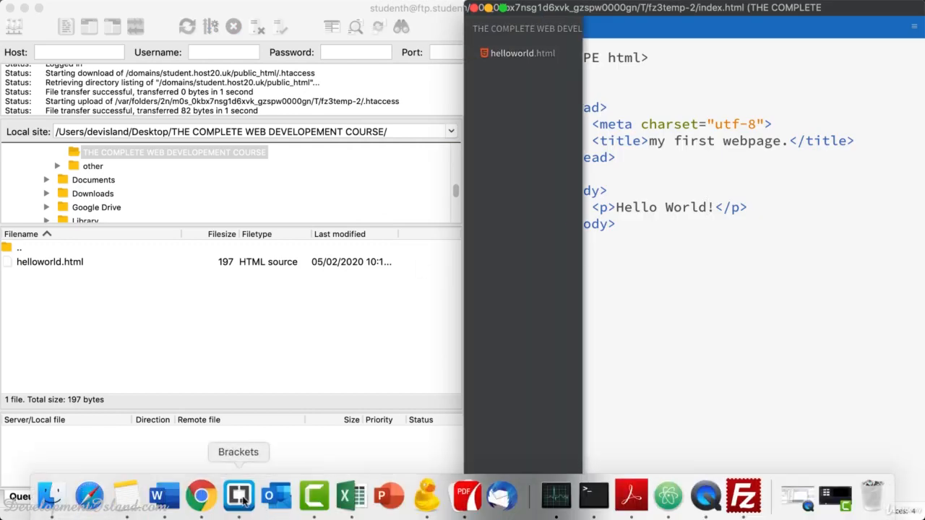
click(205, 505)
click(470, 258)
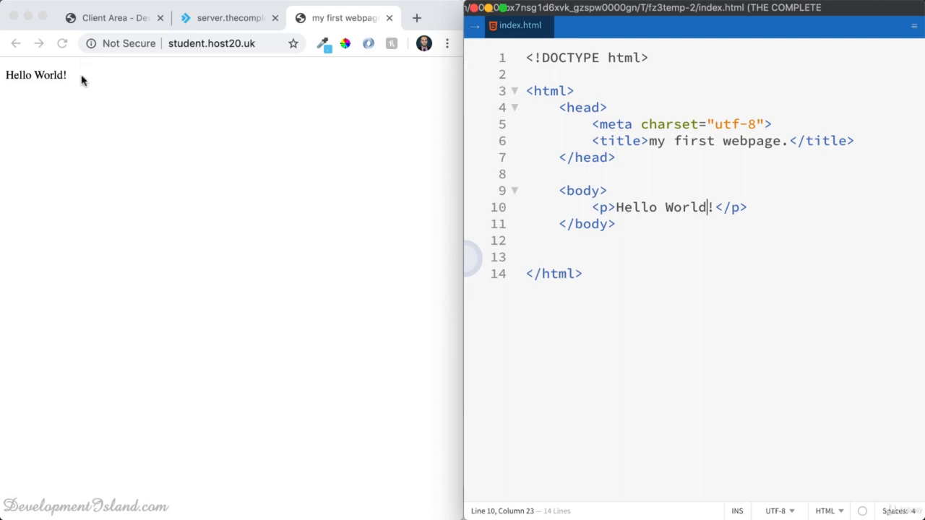
click(221, 161)
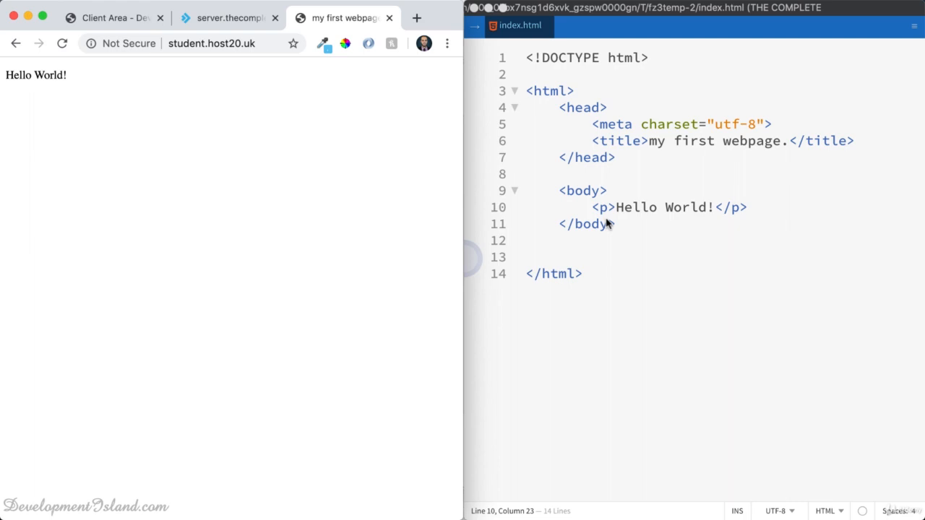
click(666, 223)
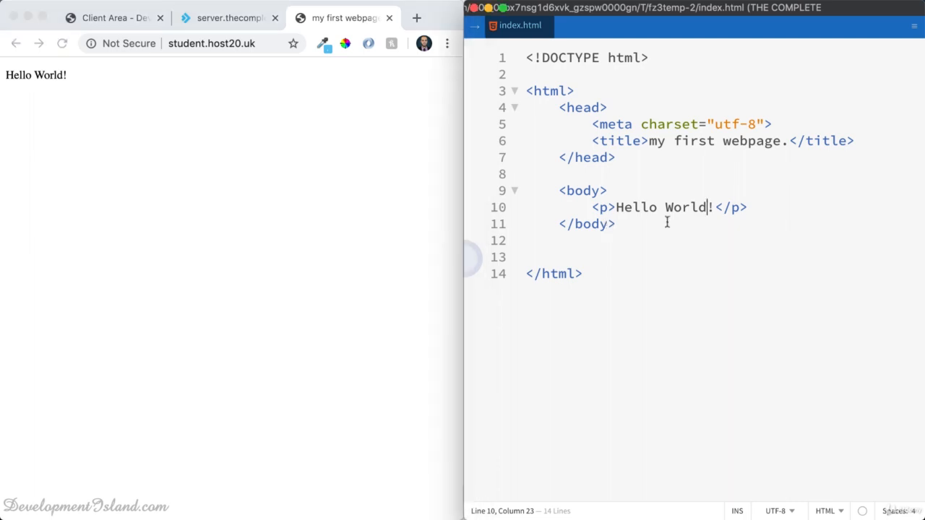